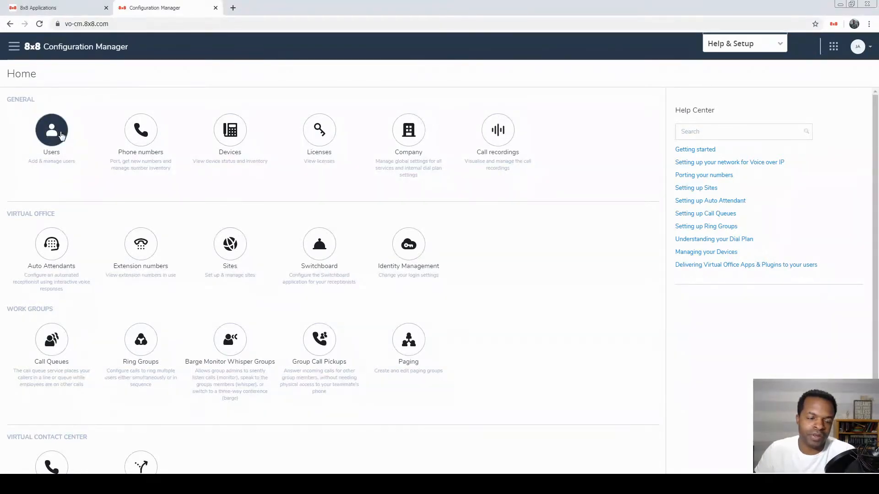
- Open the Users list from the General section of the Home dashboard
click(52, 130)
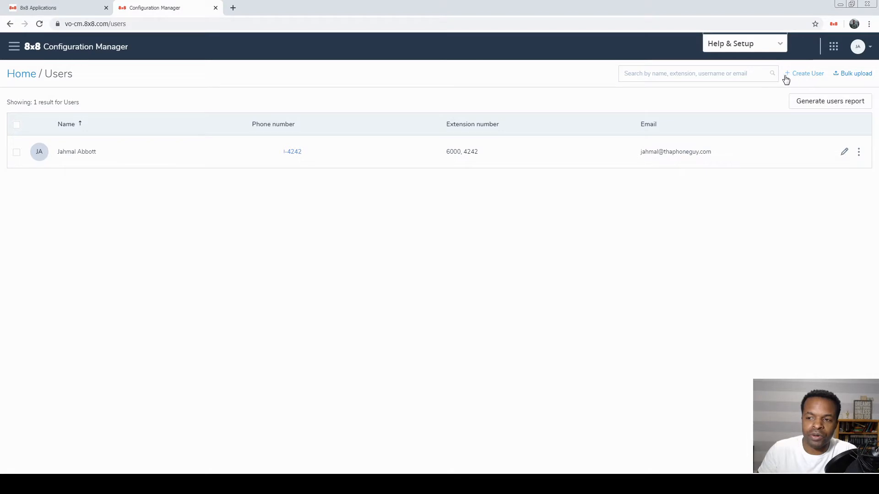
- Start a new user and enter the first name, last name and email address
click(802, 79)
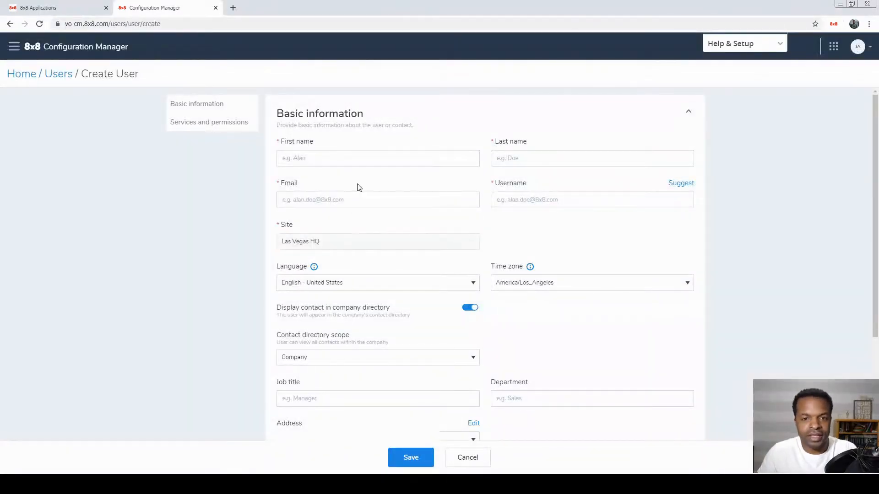
click(342, 162)
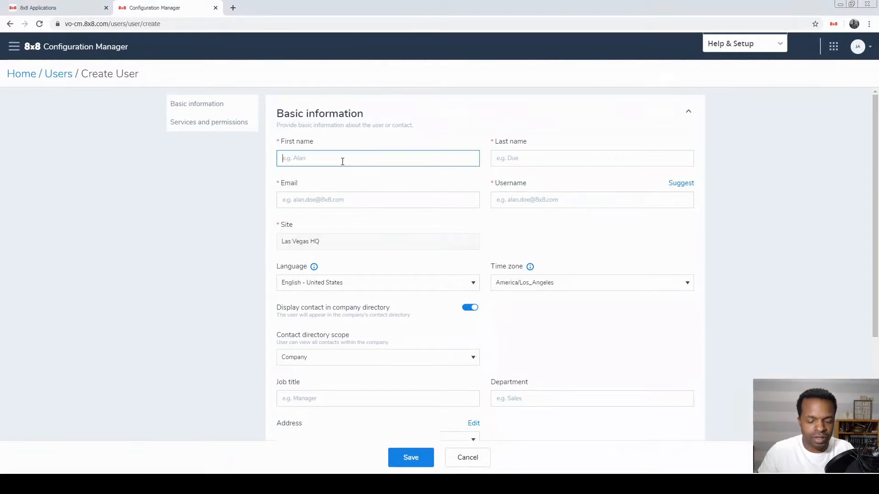
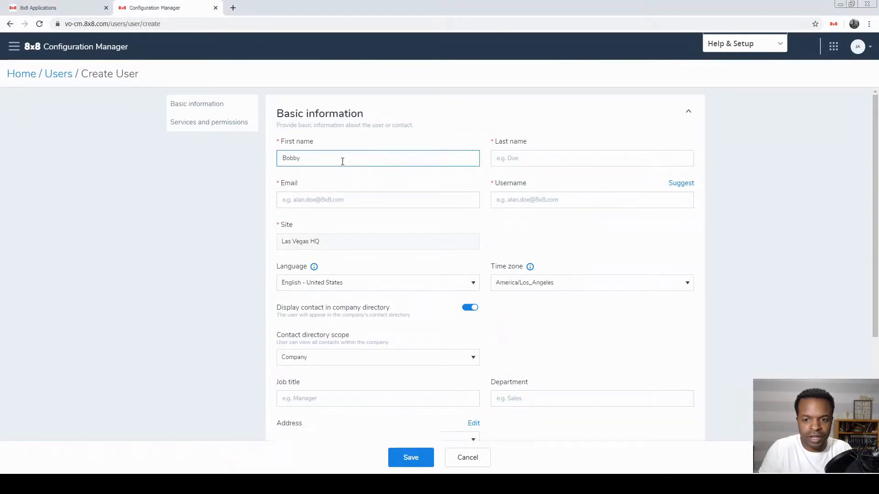
key(Tab)
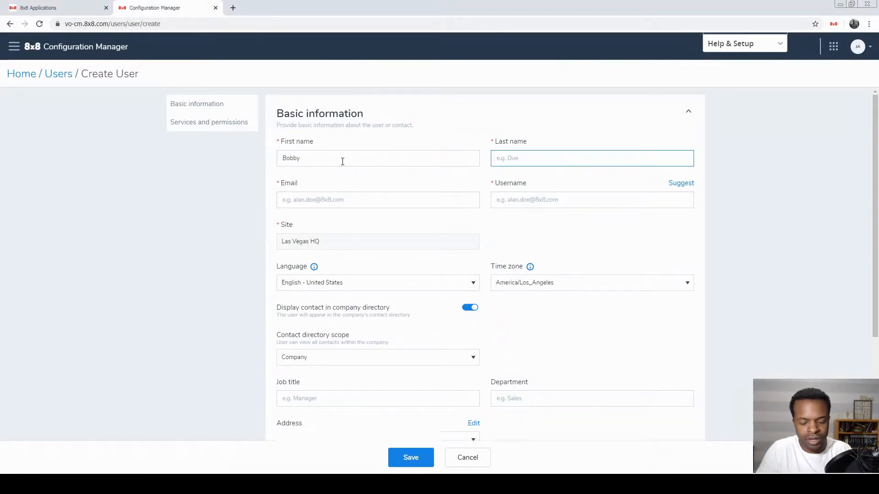
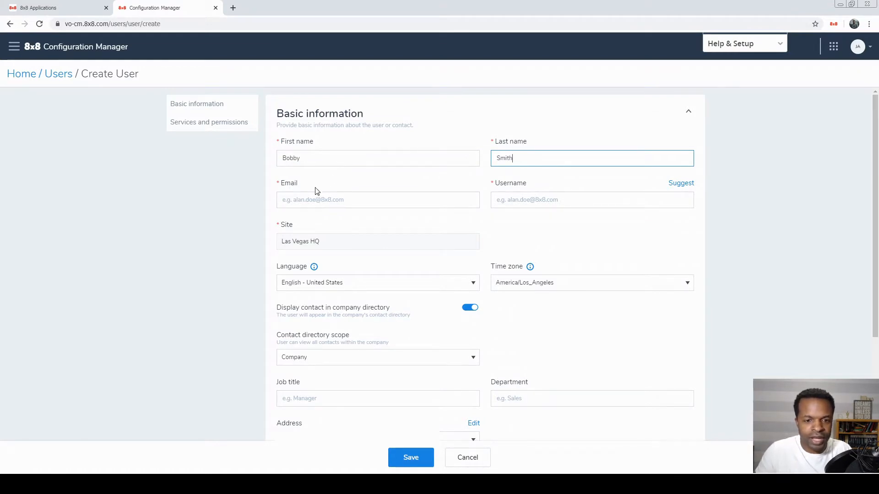
click(322, 201)
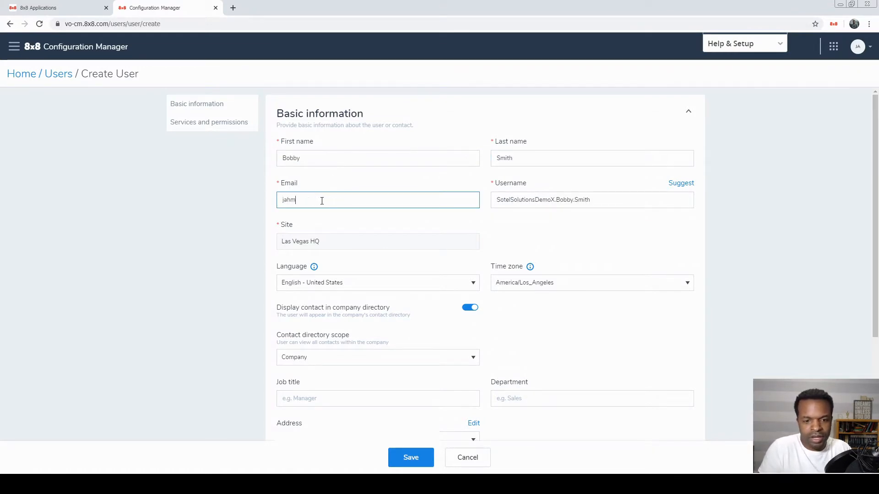
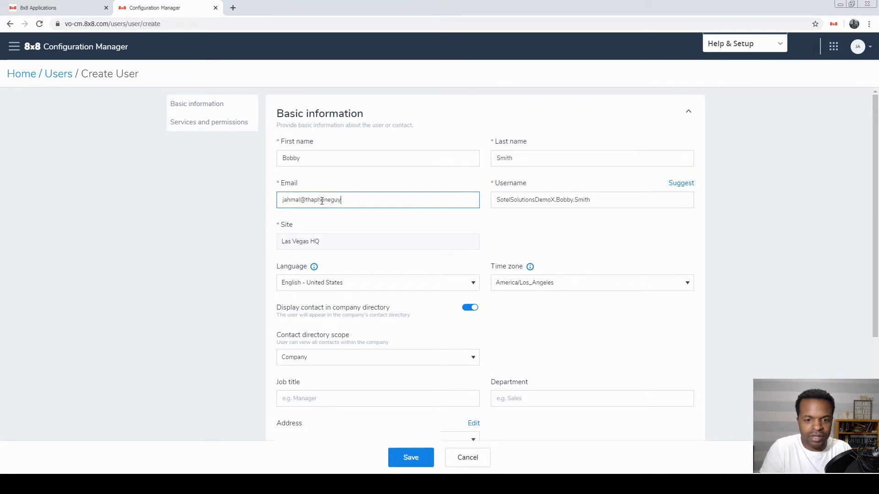
double_click(552, 198)
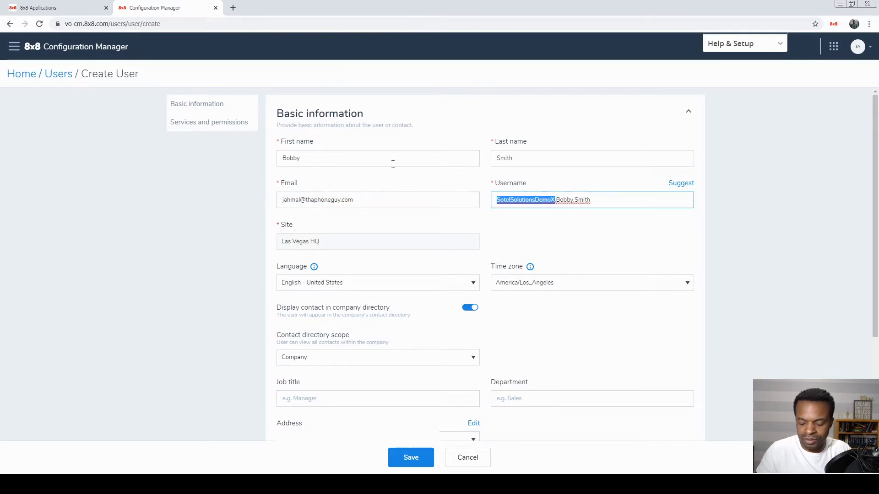
key(BackSpace)
key(End)
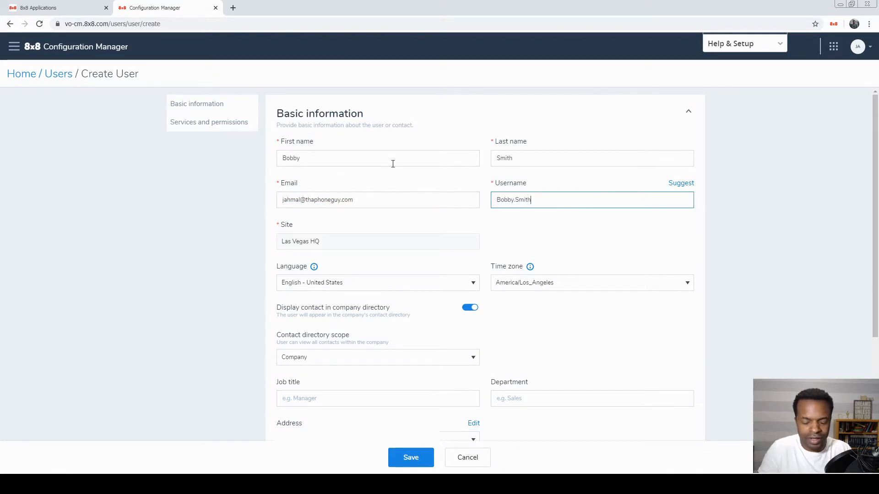
text(@th)
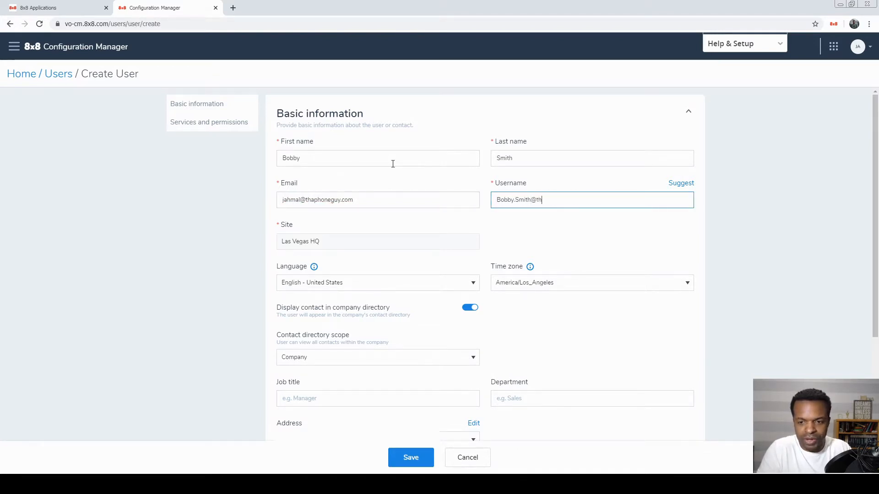
text(aphoneguy)
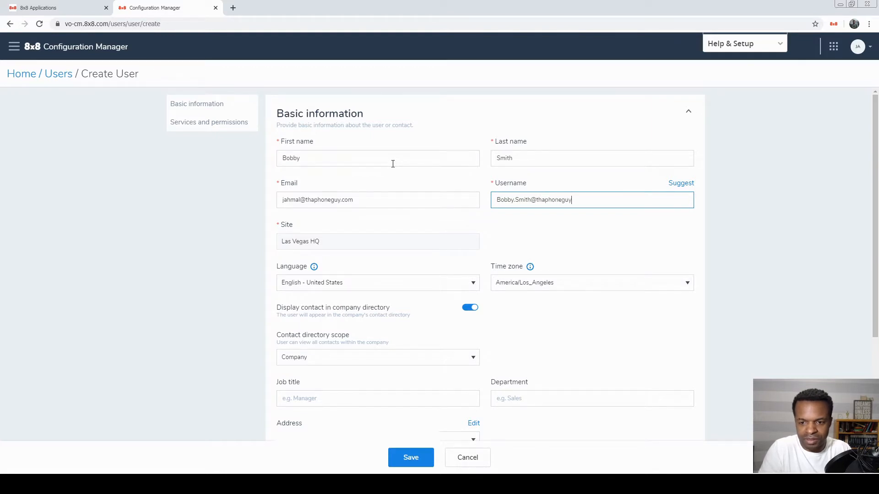
text(.com)
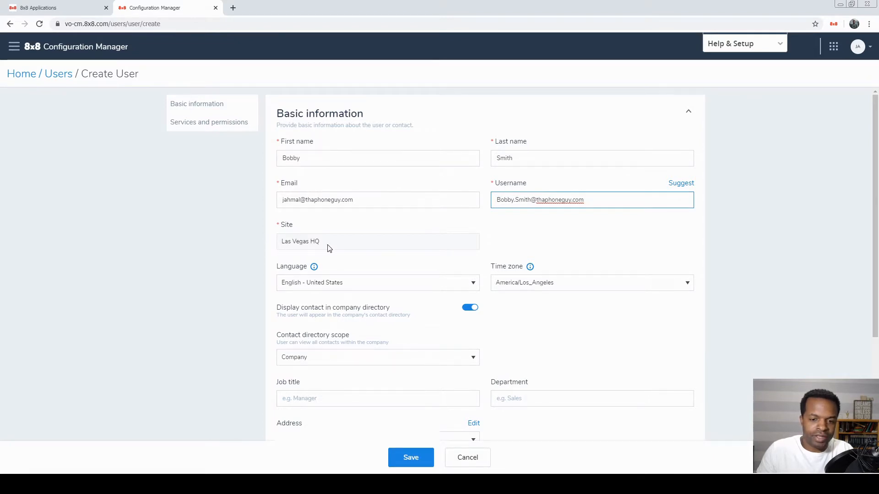
click(310, 247)
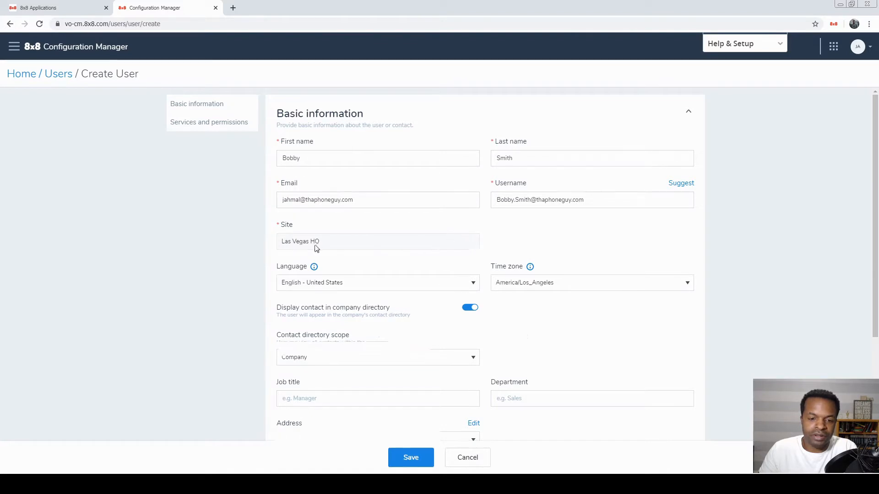
scroll(316, 247, down, 2)
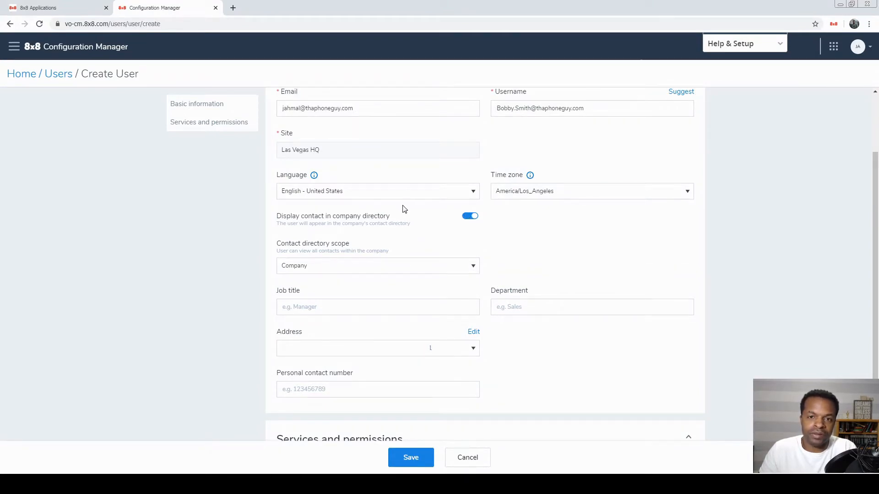
scroll(336, 226, down, 1)
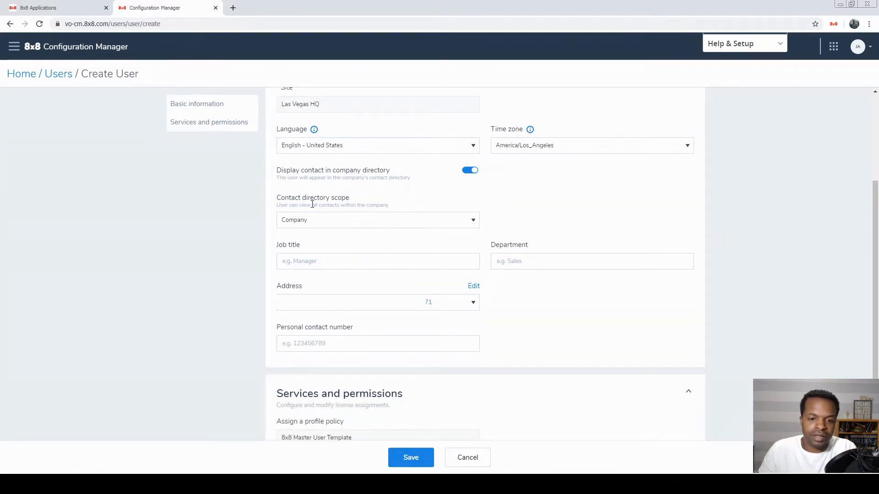
click(472, 224)
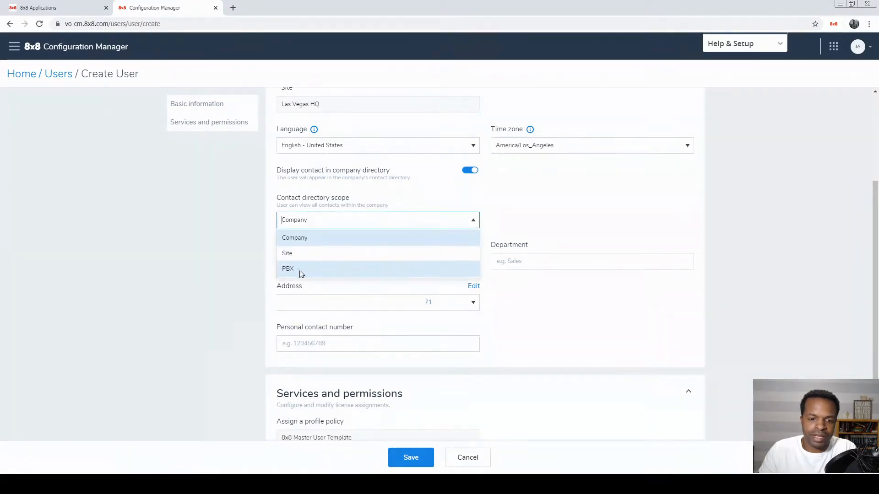
click(252, 275)
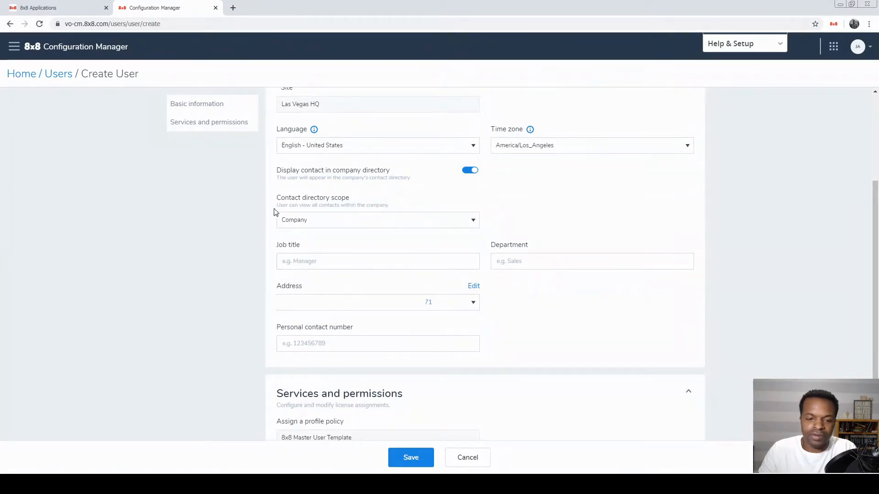
- Enter job title Sales Manager and department Sales
scroll(351, 249, down, 1)
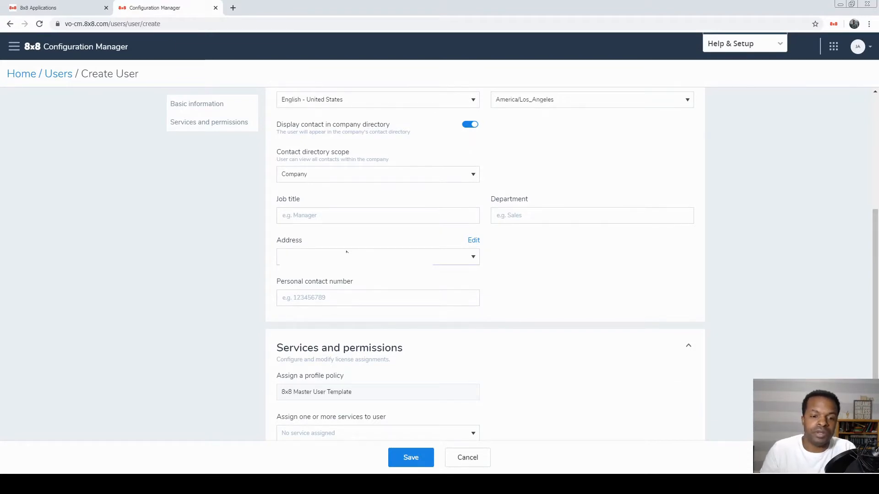
click(321, 216)
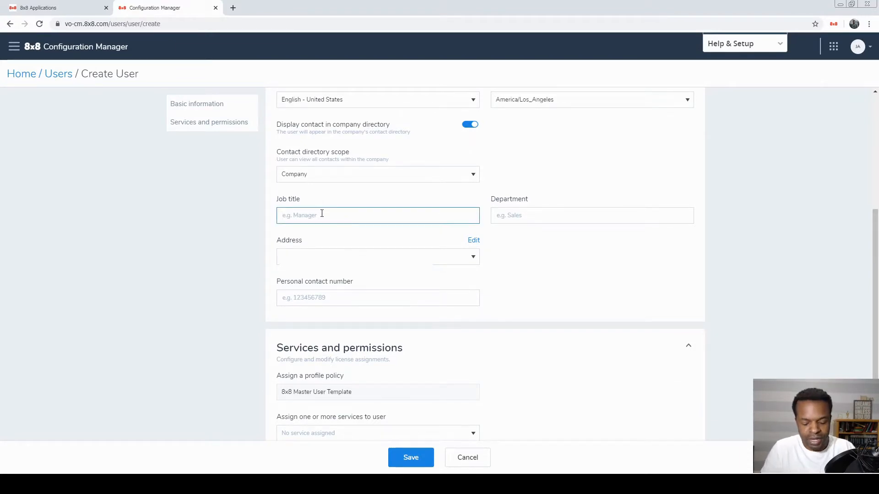
text(Sales)
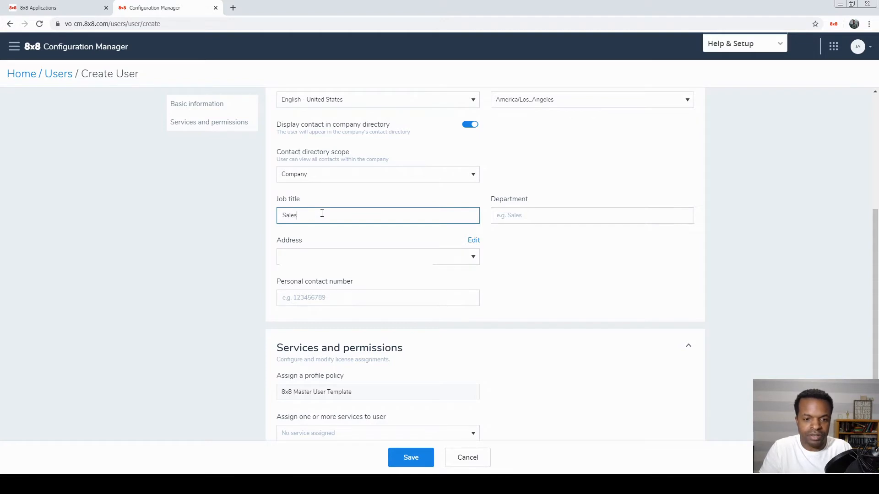
text( Manage)
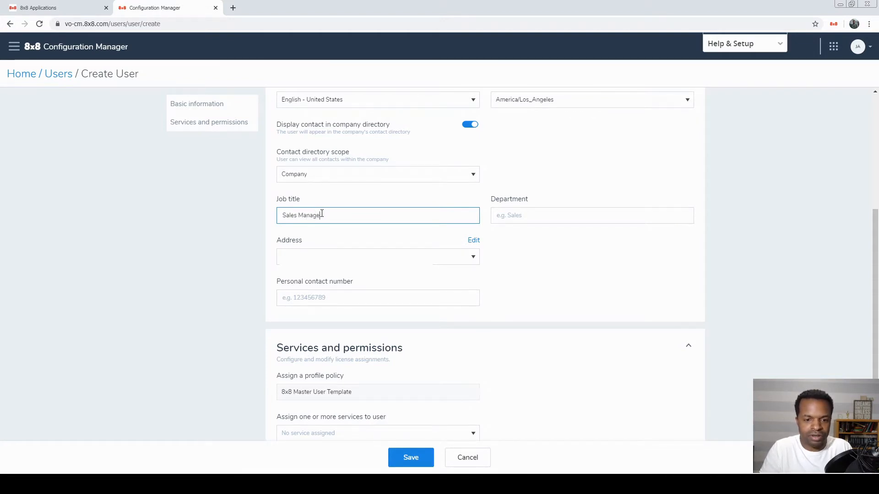
key(Tab)
text(Sa)
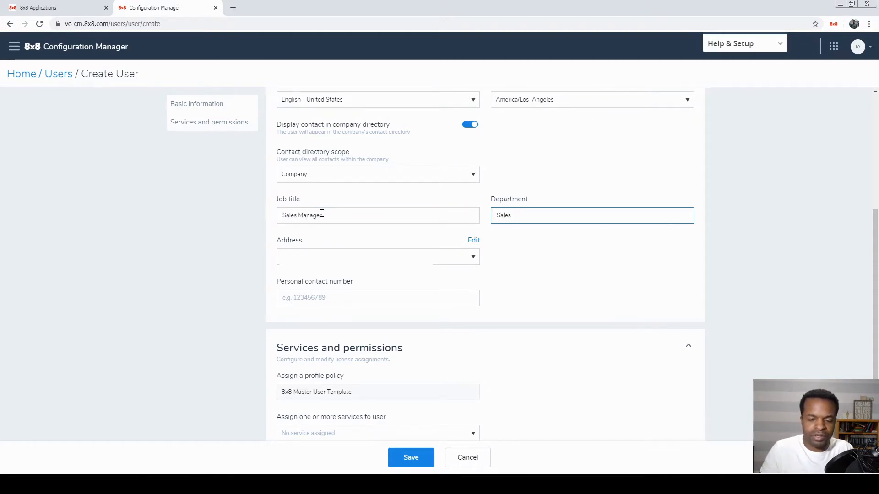
- Fill in the user's personal contact number
click(310, 298)
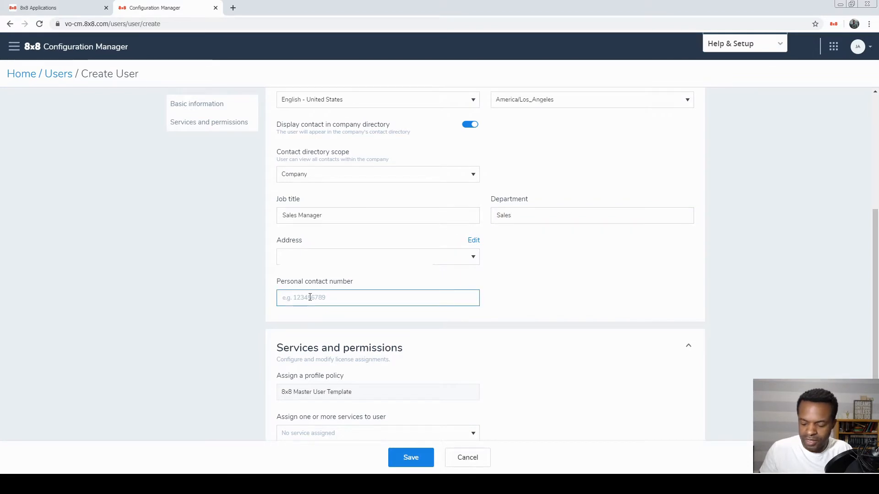
text(702-5)
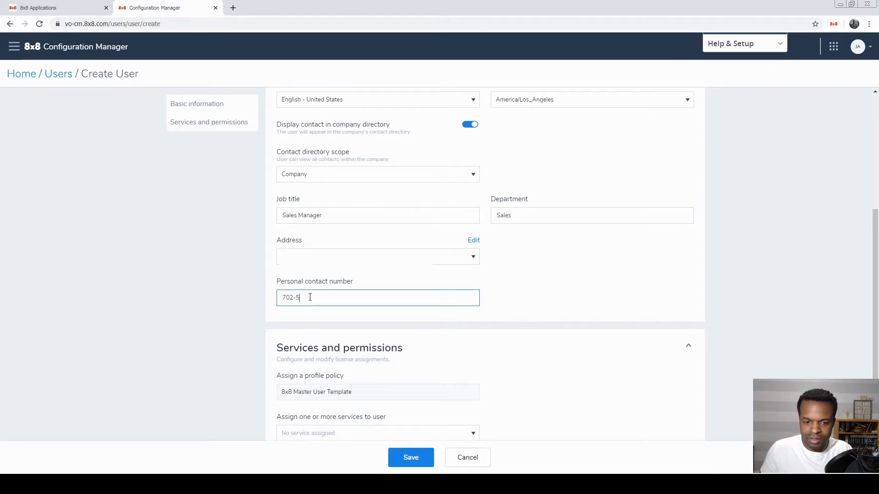
text(55-11)
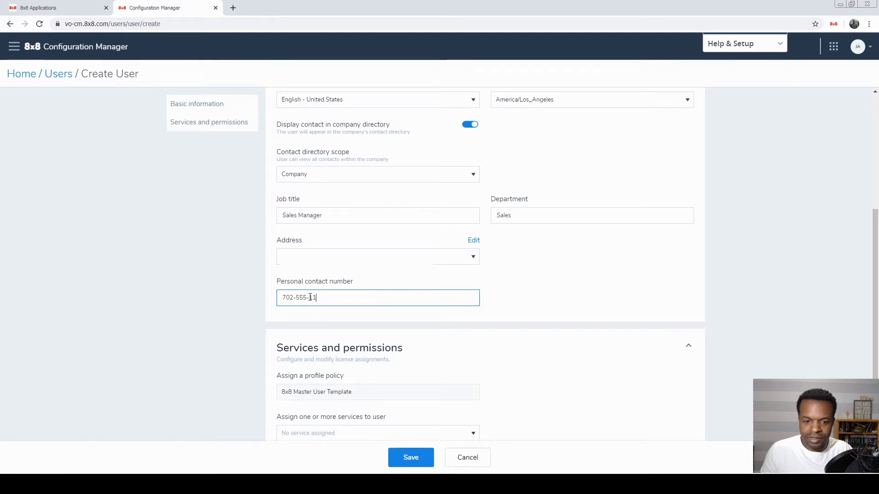
text(11)
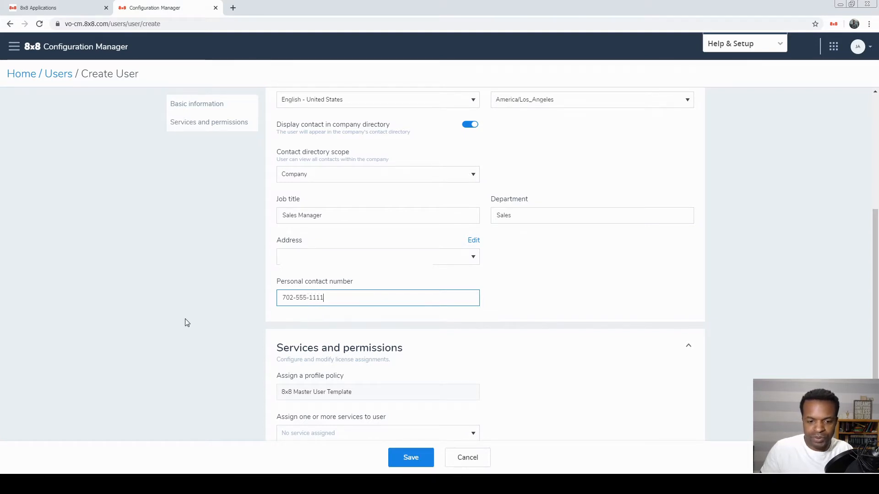
click(188, 323)
scroll(190, 308, down, 1)
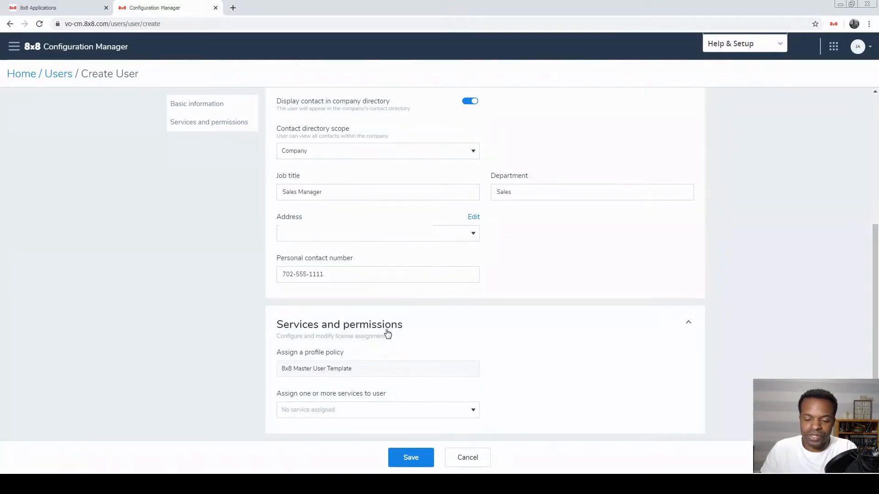
- Assign the X Series X2-VOSVC0216-02-US service to the user
click(371, 417)
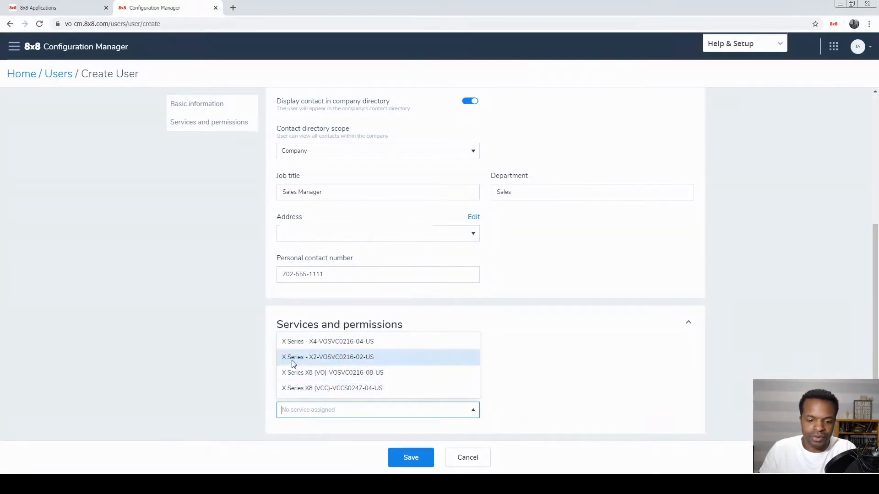
click(322, 363)
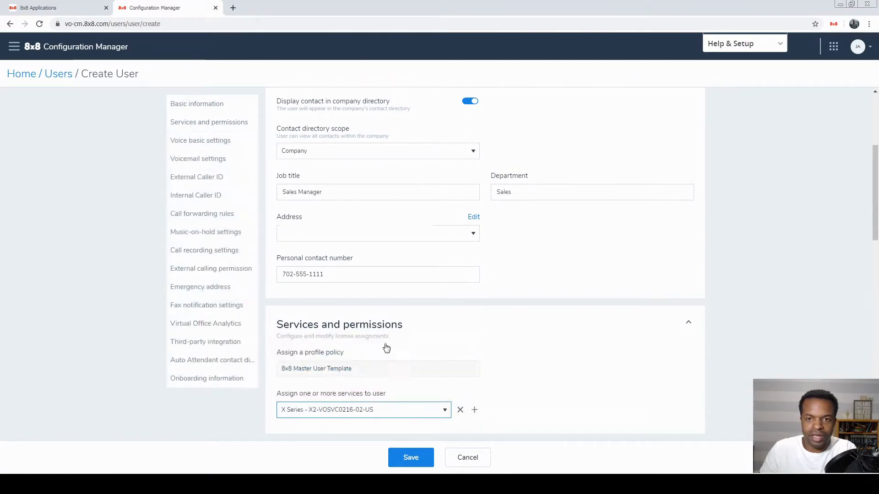
scroll(385, 347, down, 4)
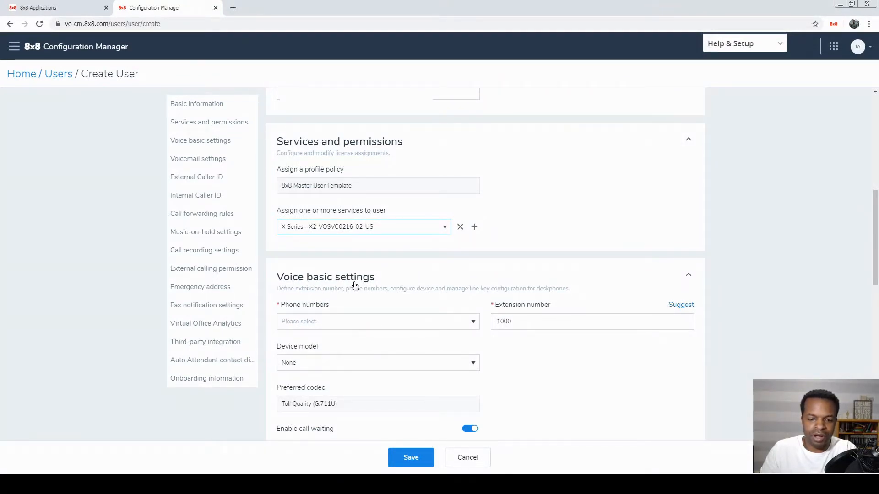
scroll(281, 284, down, 2)
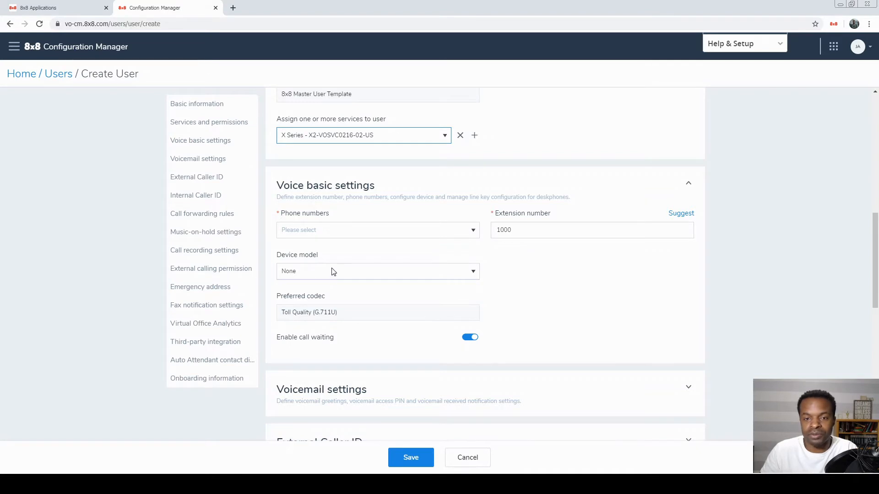
- Assign the first Nevada phone number and change the extension to 1010
click(363, 232)
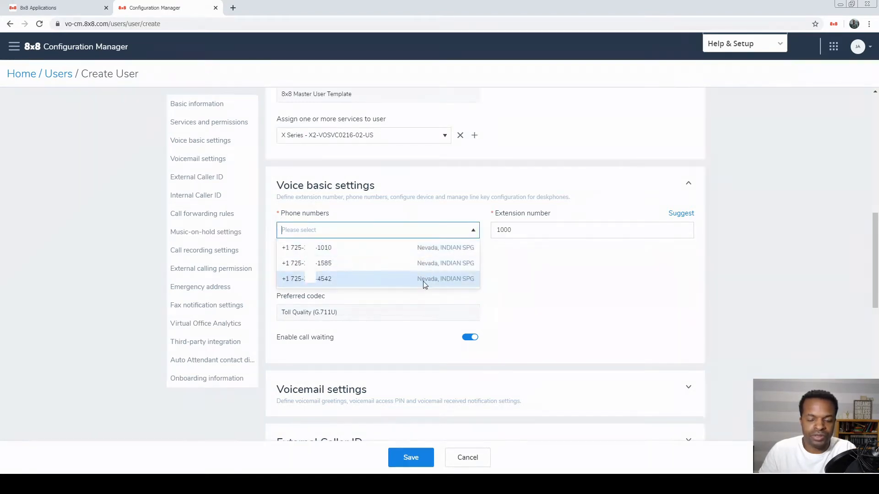
click(450, 251)
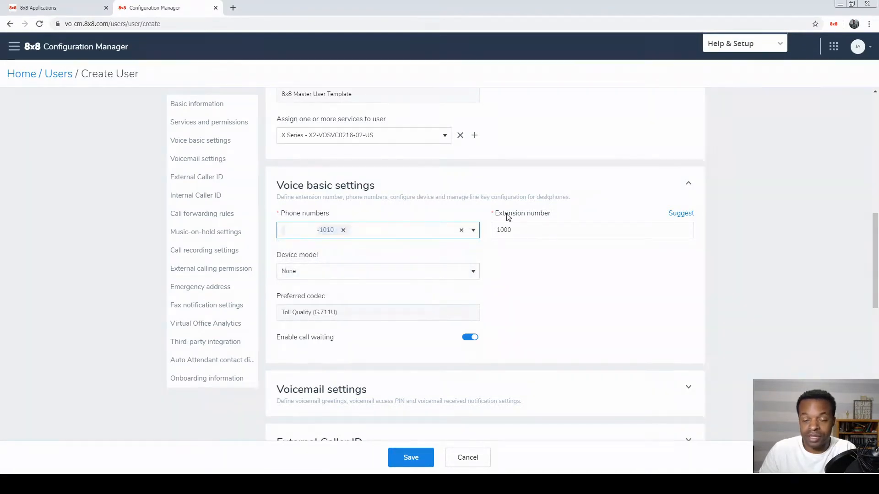
click(531, 232)
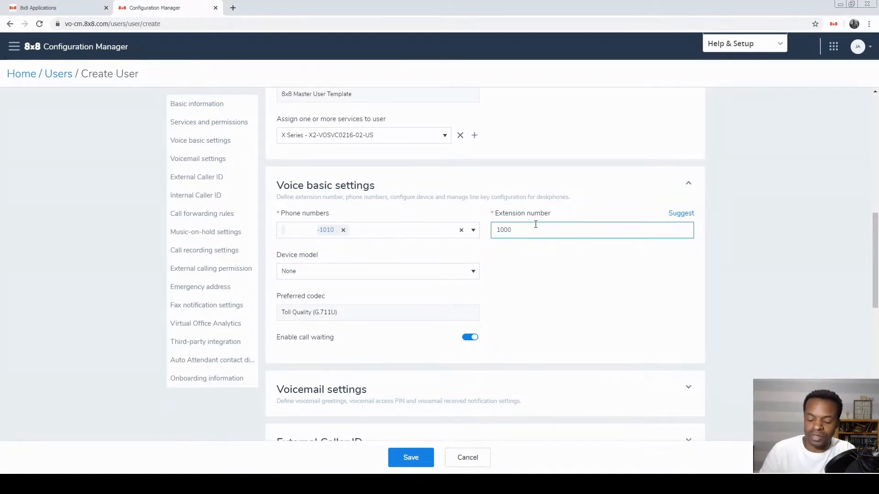
key(BackSpace)
text(1)
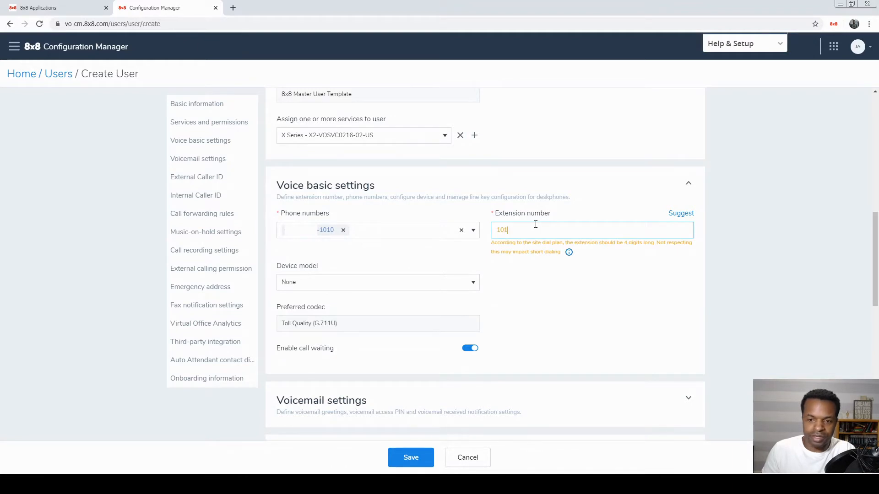
text(0)
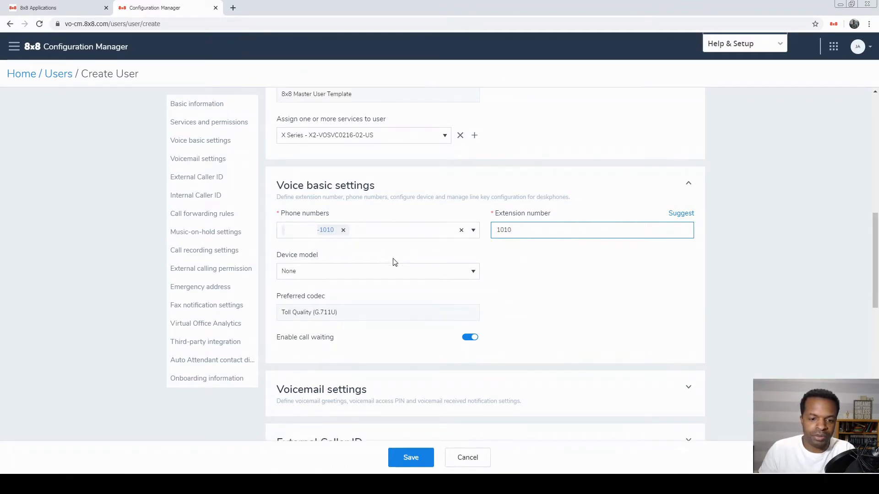
- Choose Polycom VVX 401 as the device model, keeping activation by code
click(473, 272)
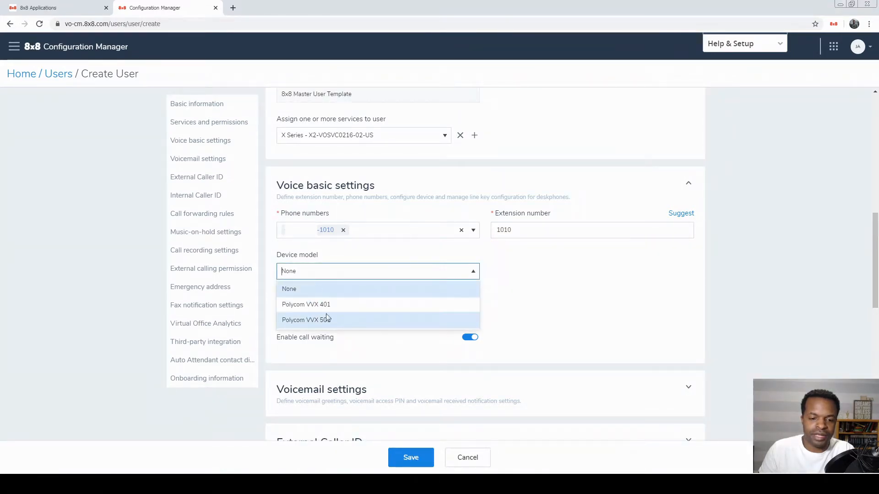
click(520, 289)
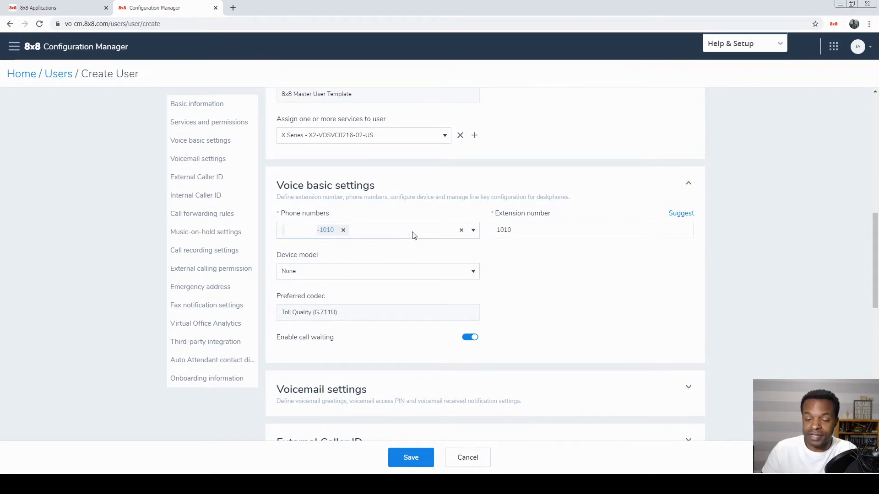
click(473, 273)
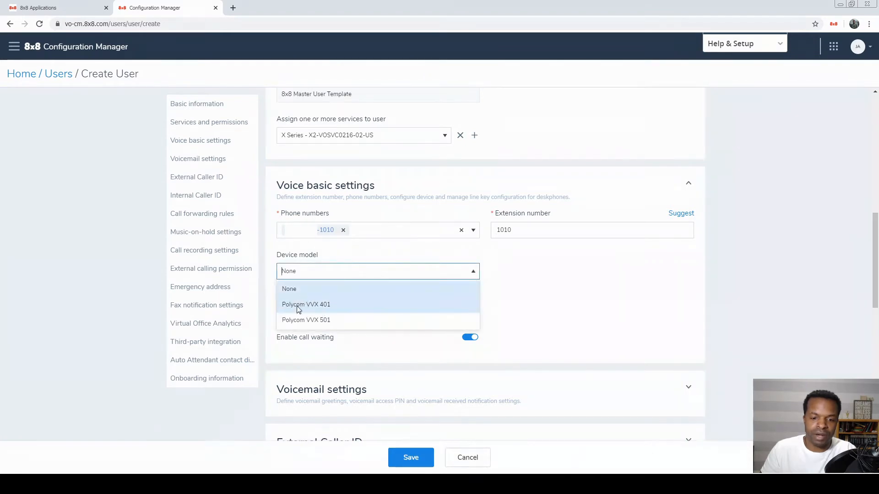
click(345, 305)
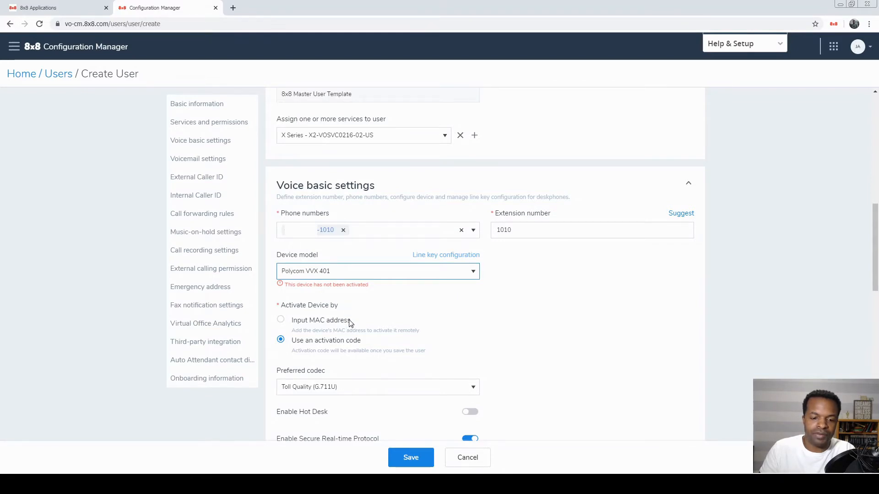
scroll(389, 312, down, 1)
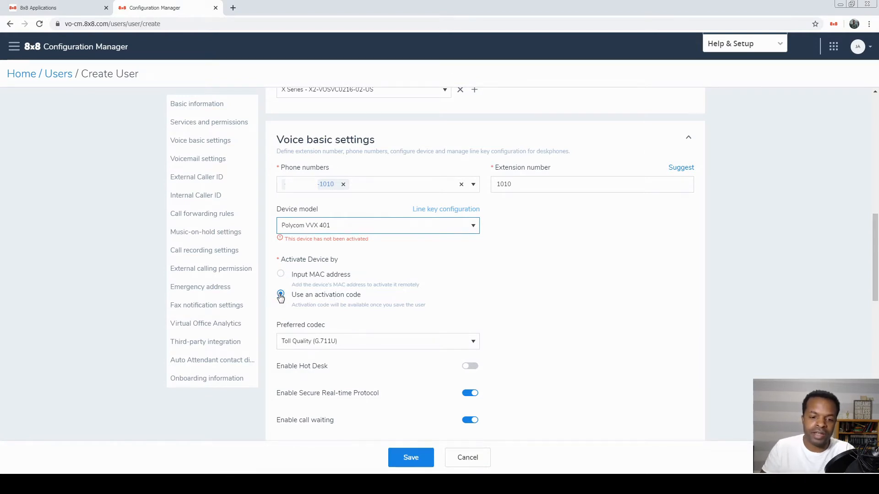
- Keep the preferred codec at Toll Quality (G.711U) with Secure Real-time Protocol and call waiting on
scroll(281, 297, down, 2)
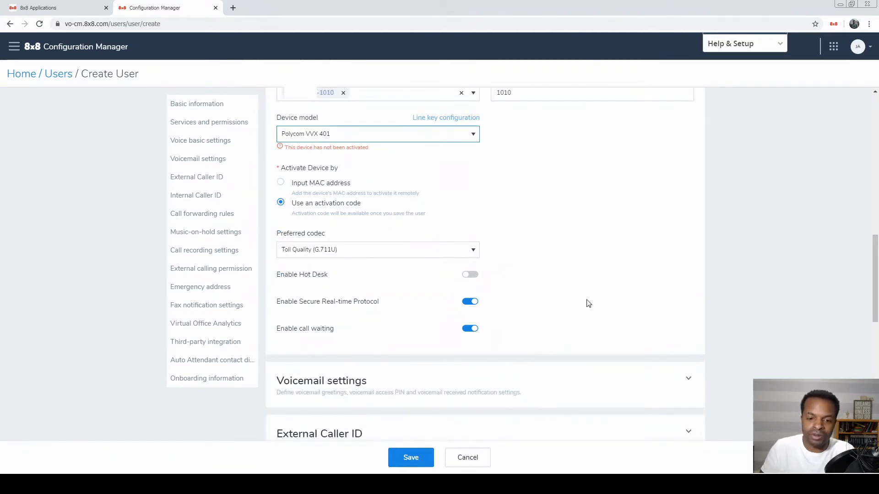
scroll(259, 289, down, 2)
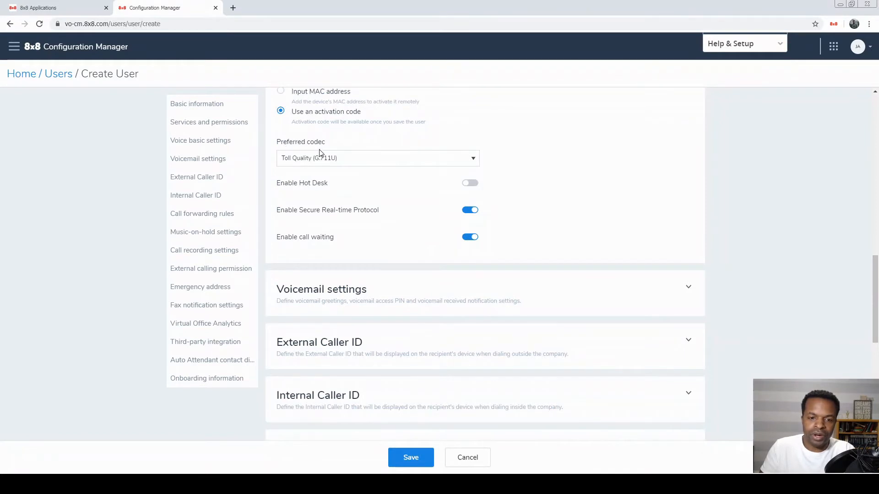
scroll(349, 231, up, 1)
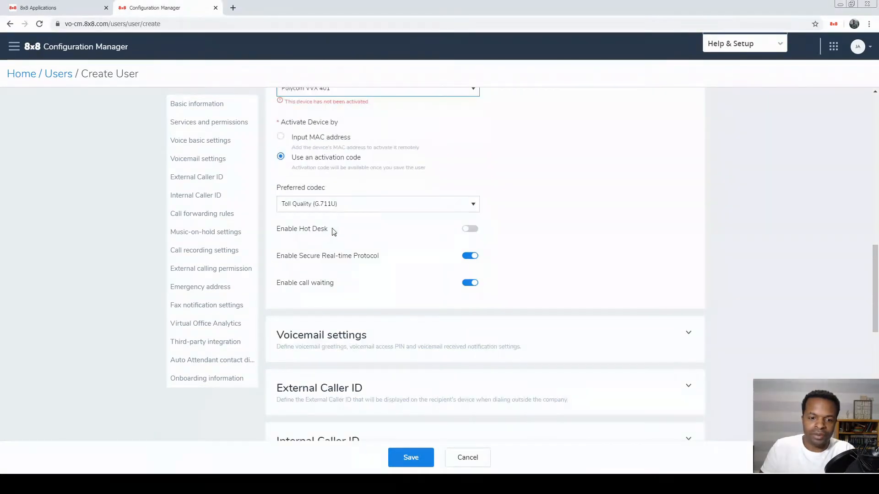
click(298, 204)
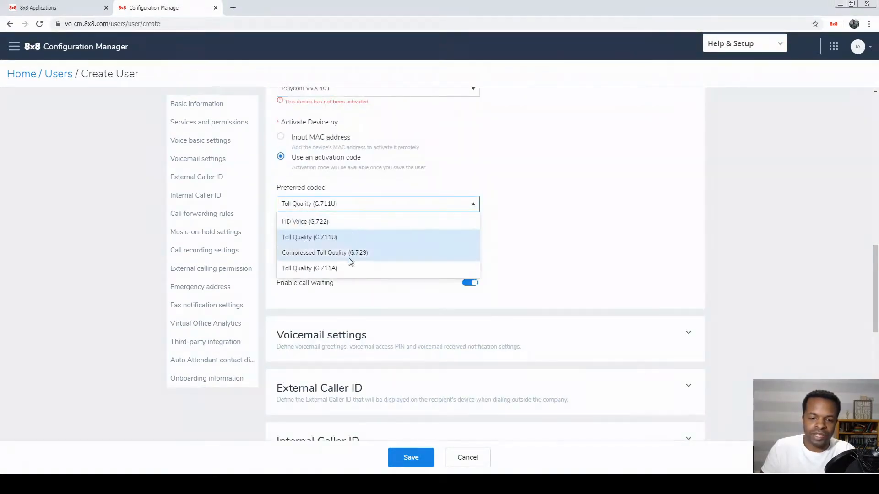
click(538, 212)
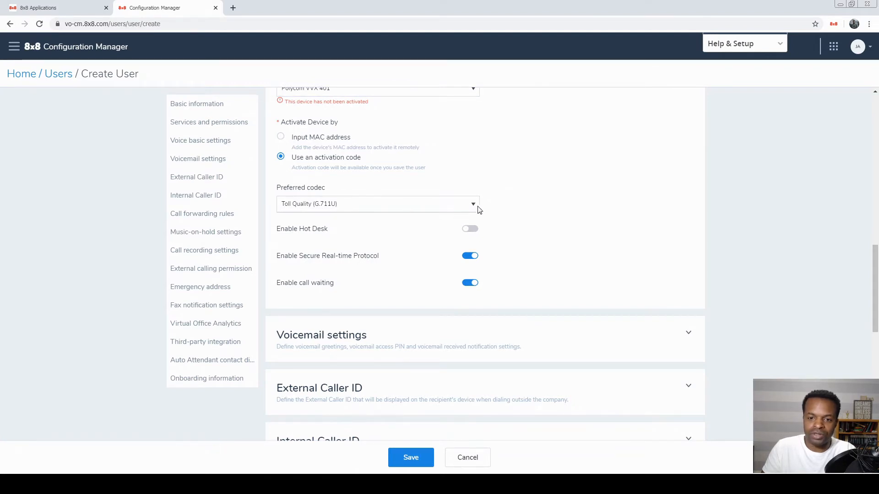
click(324, 206)
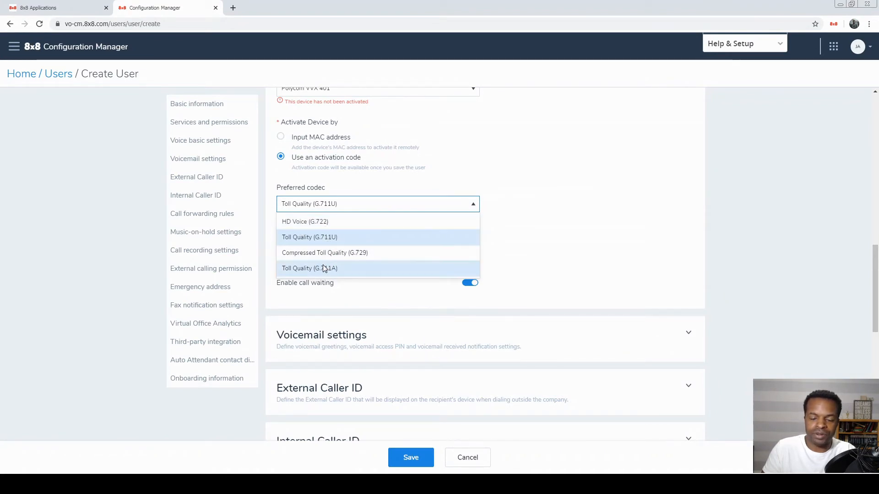
click(591, 183)
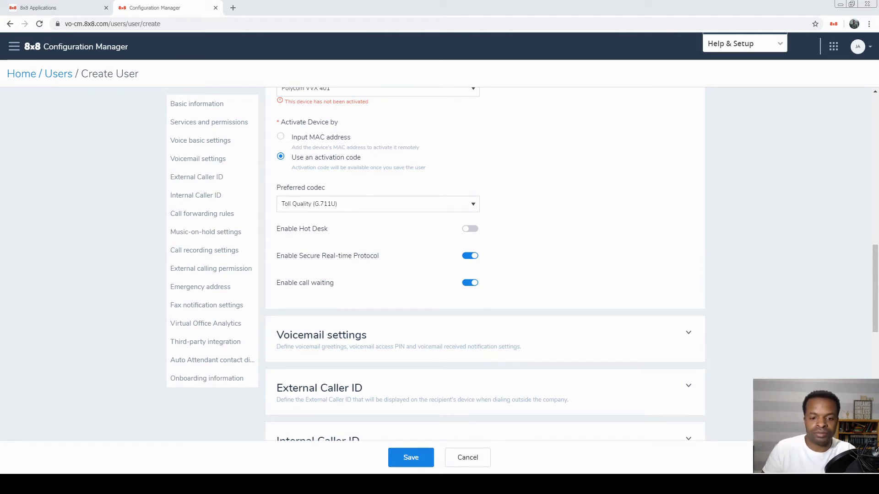
- Save the extension-1010 user with the welcome email on, then start another new user
scroll(532, 243, down, 3)
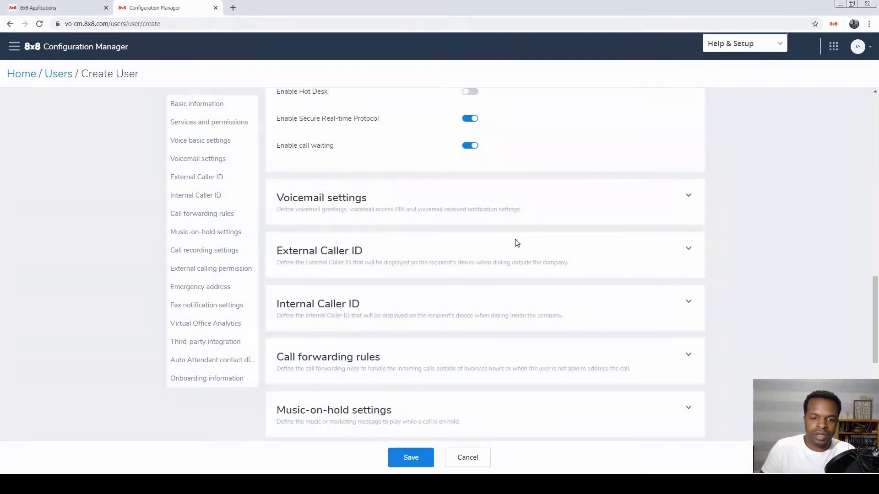
scroll(316, 343, down, 2)
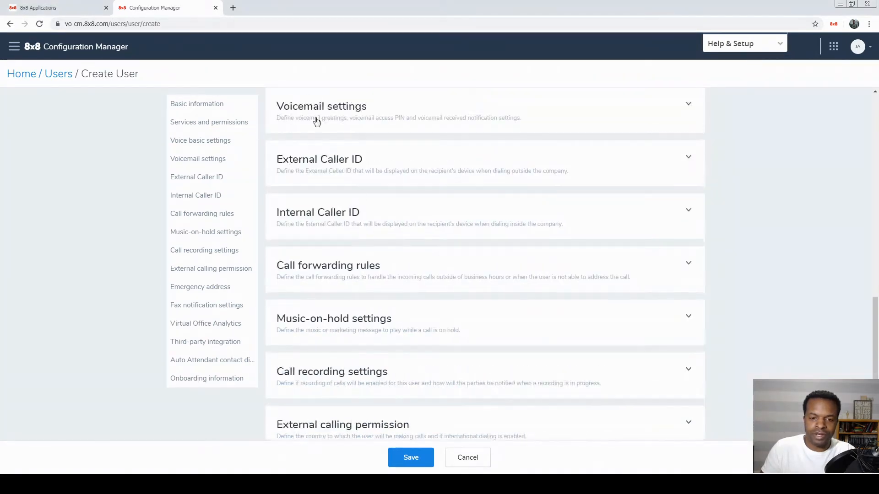
scroll(427, 249, down, 7)
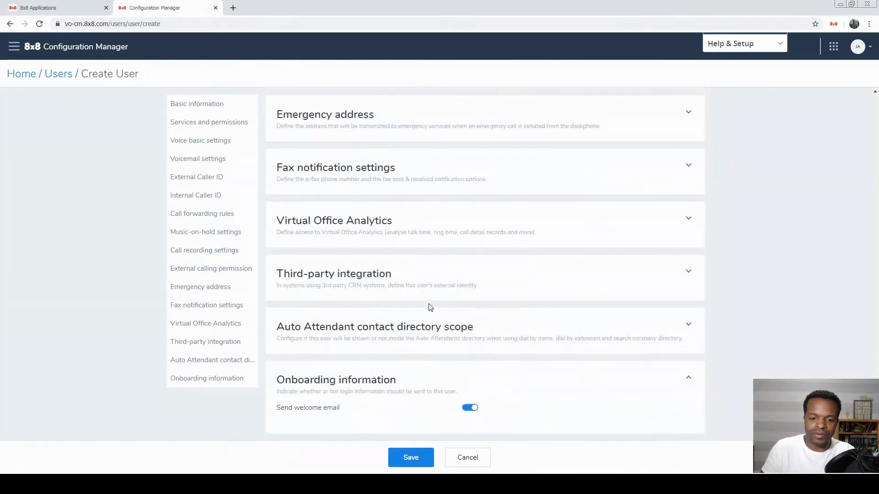
click(415, 459)
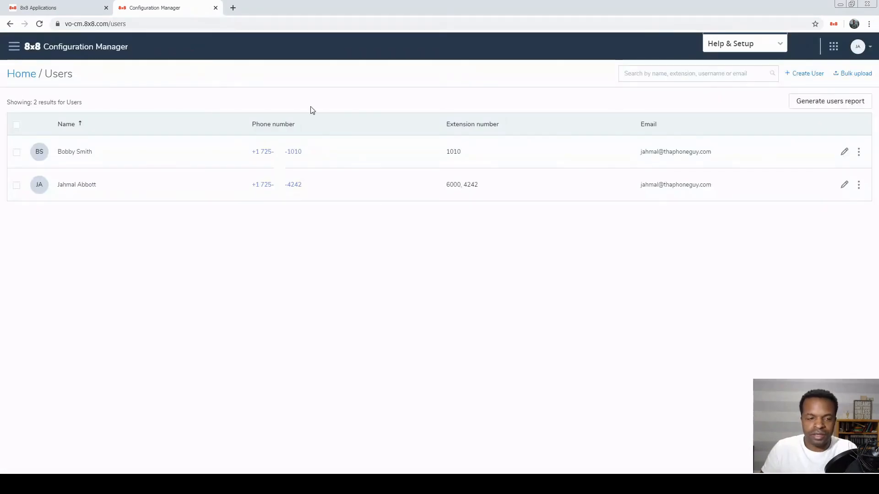
click(807, 74)
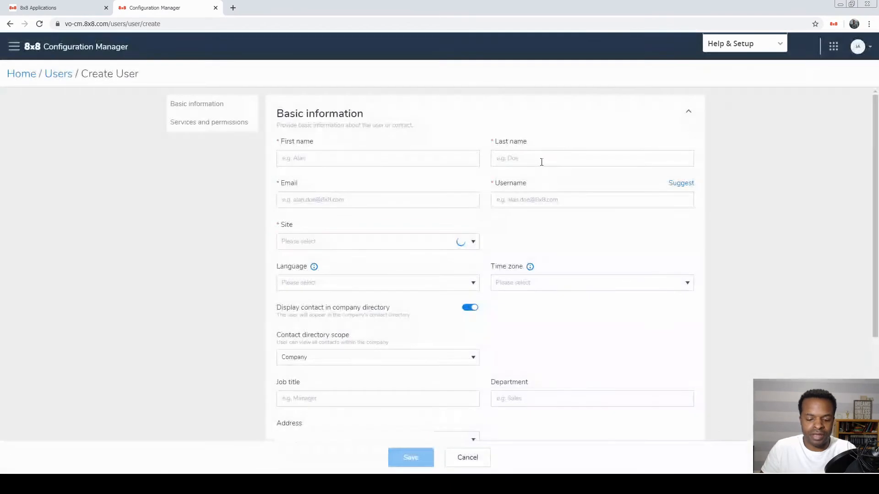
click(338, 152)
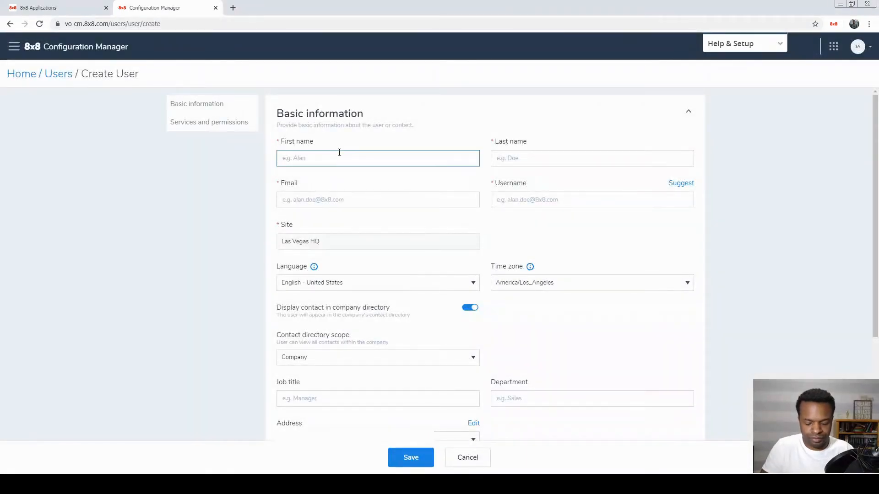
key(Tab)
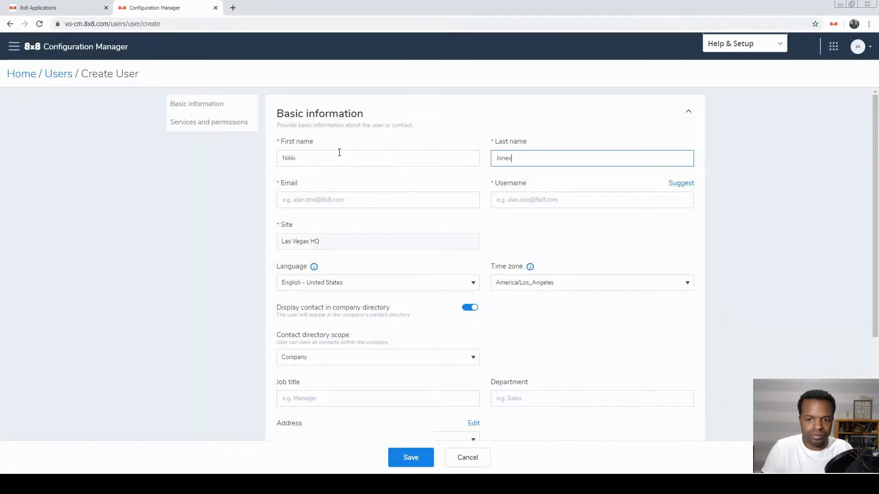
key(Tab)
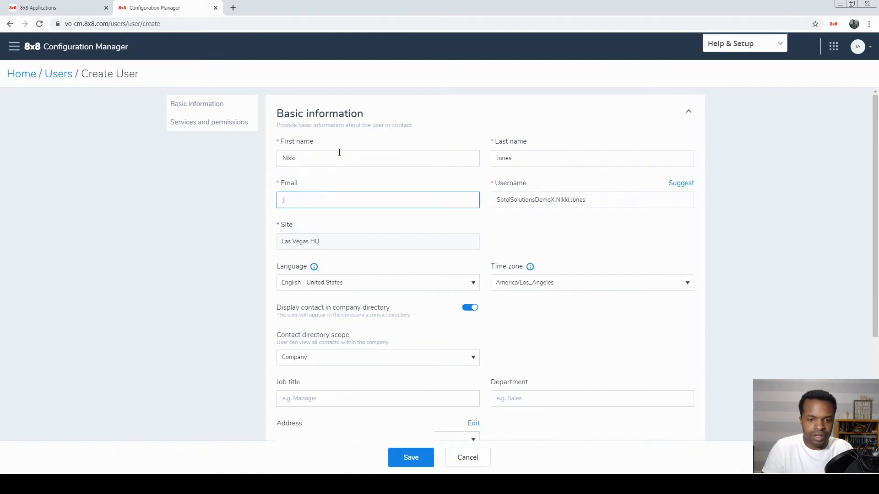
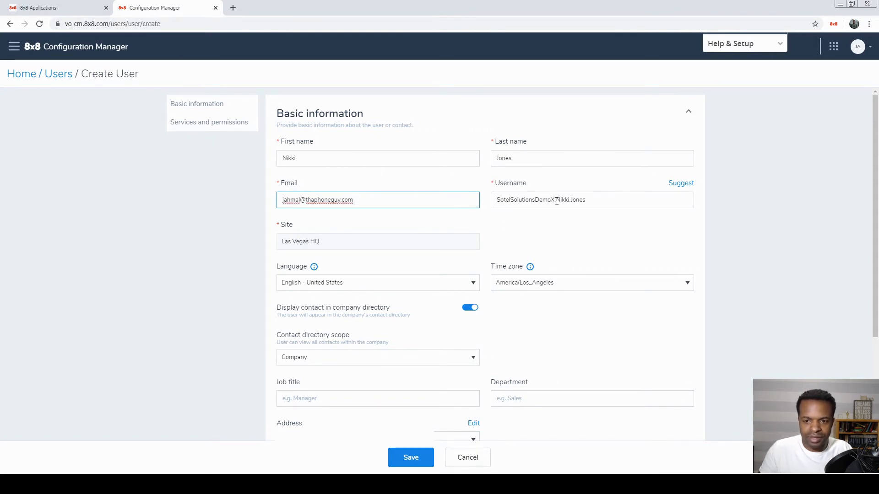
drag(556, 201, 452, 200)
key(BackSpace)
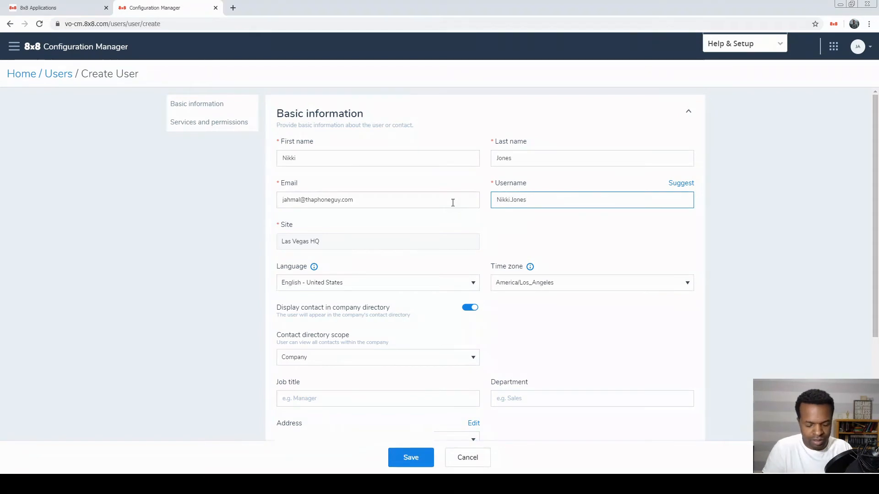
text(@)
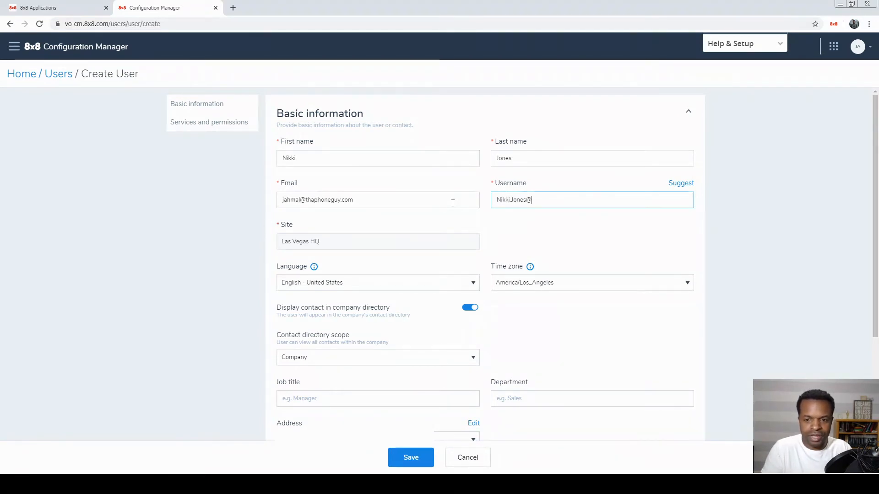
text(thaphoneguy.com)
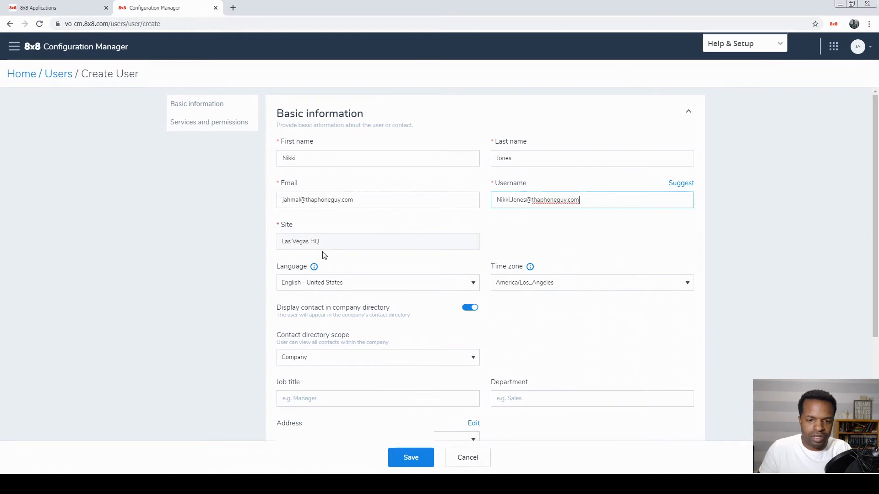
- Fill in the job title, department Marketing and the personal contact number
scroll(324, 255, down, 3)
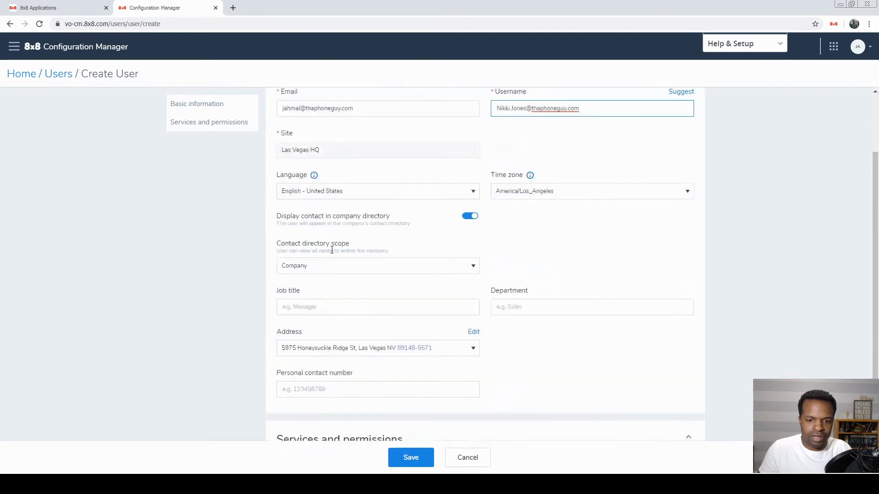
click(321, 262)
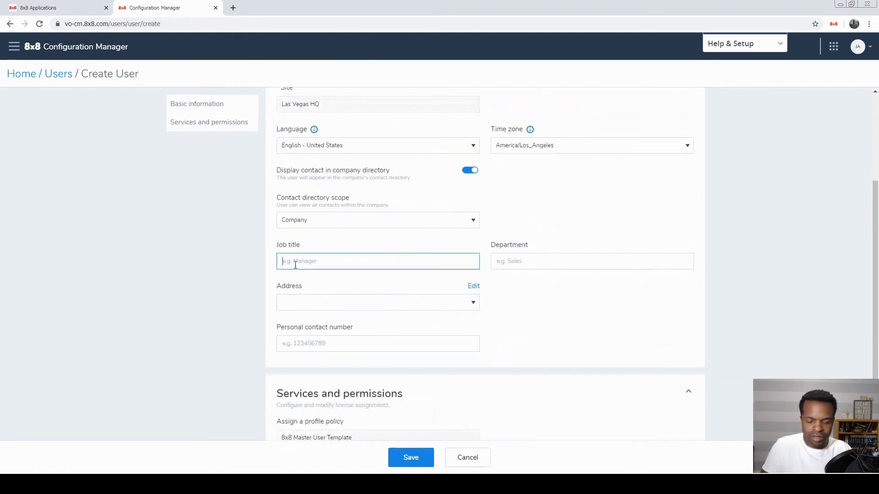
text(Mana)
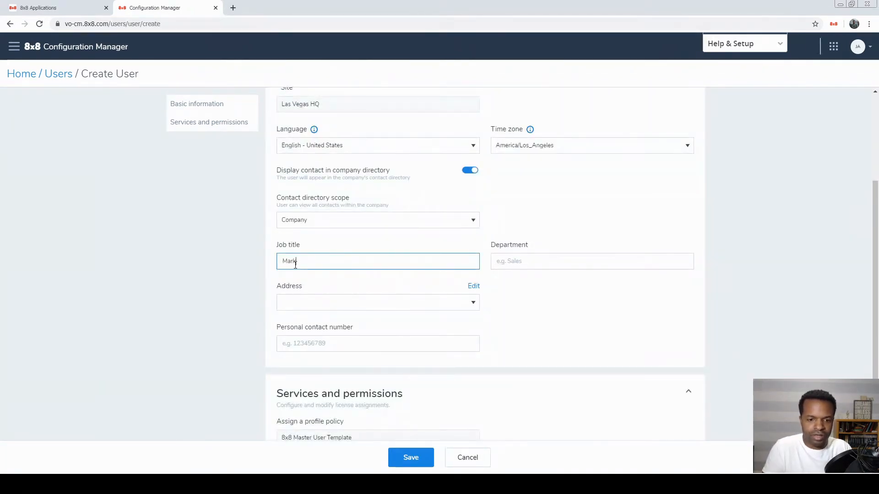
text( Manager)
key(Tab)
text(Mar)
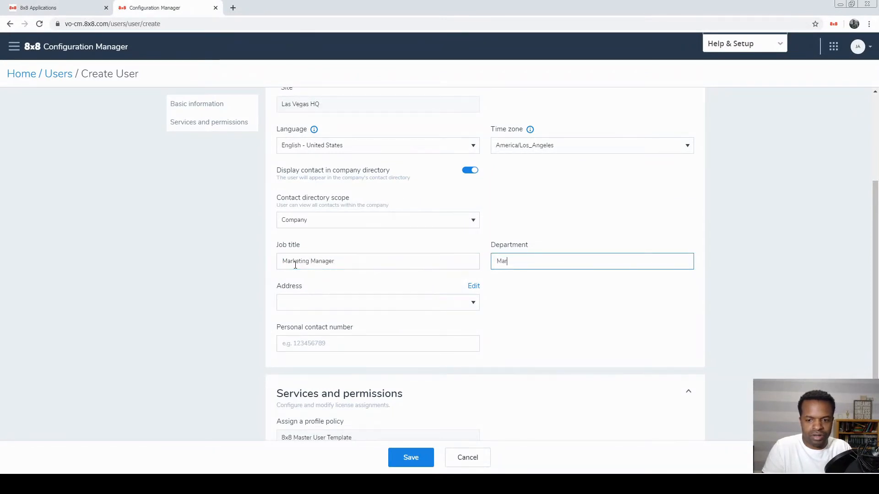
text(keting)
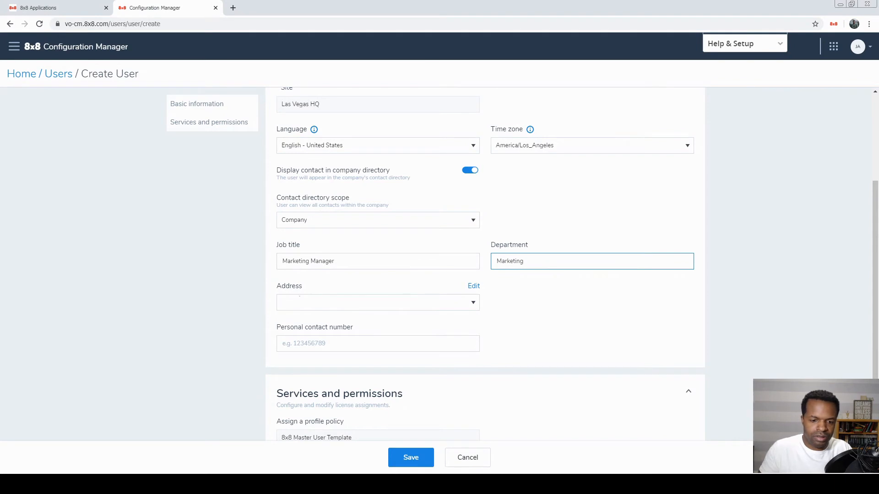
click(297, 339)
text(702-)
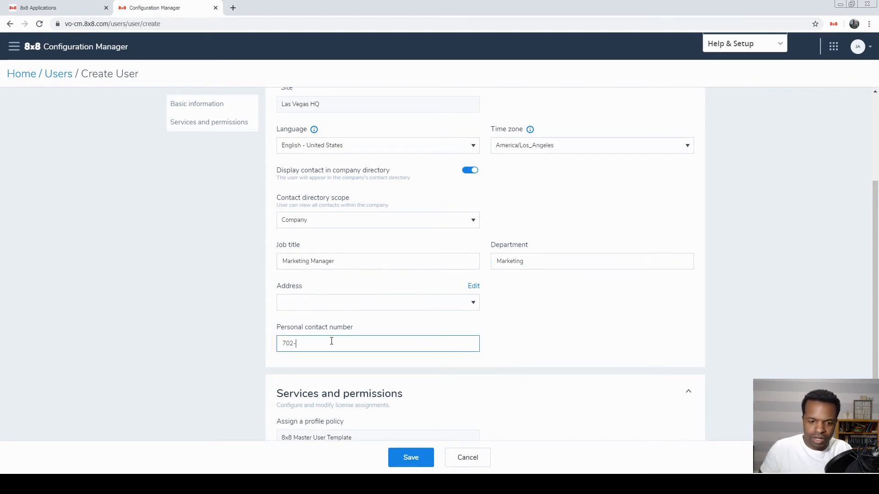
text(555-2222)
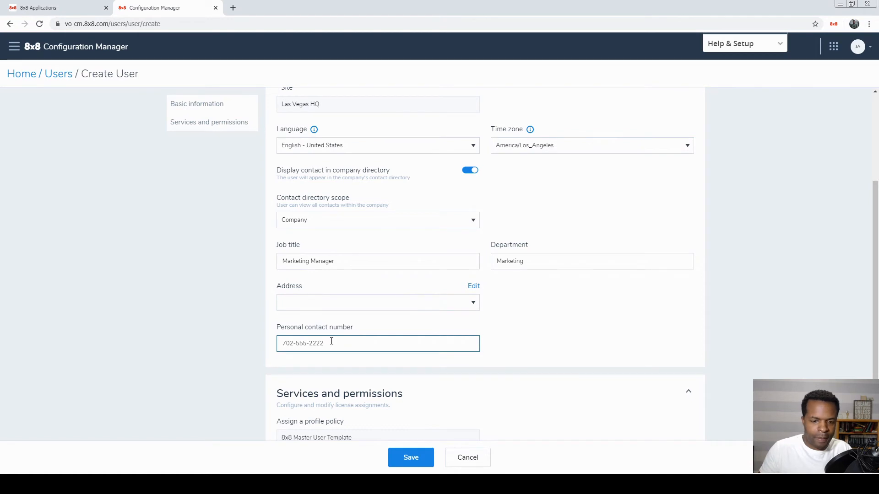
scroll(331, 342, down, 2)
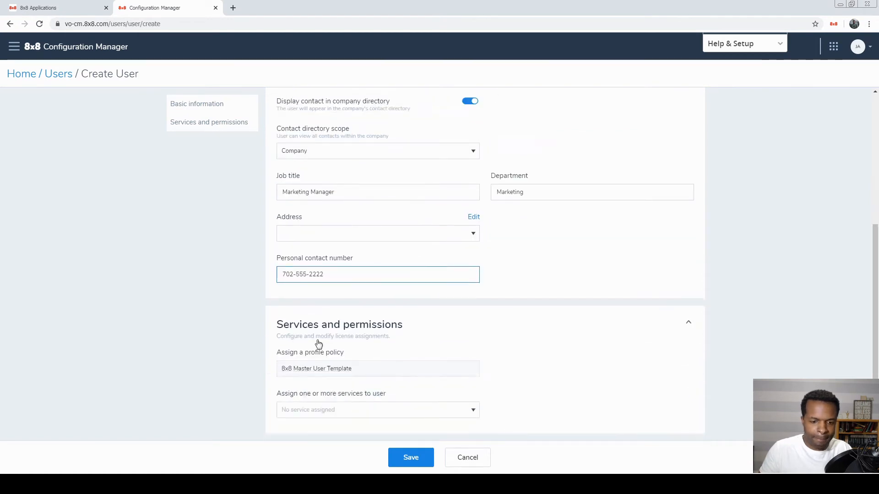
- Assign the X Series X8 (VO) service to the second user
click(474, 414)
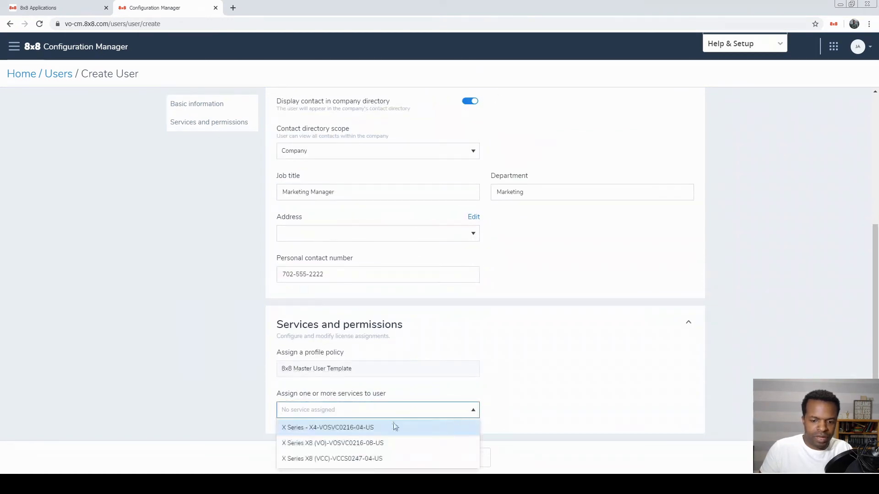
click(306, 443)
scroll(371, 325, down, 5)
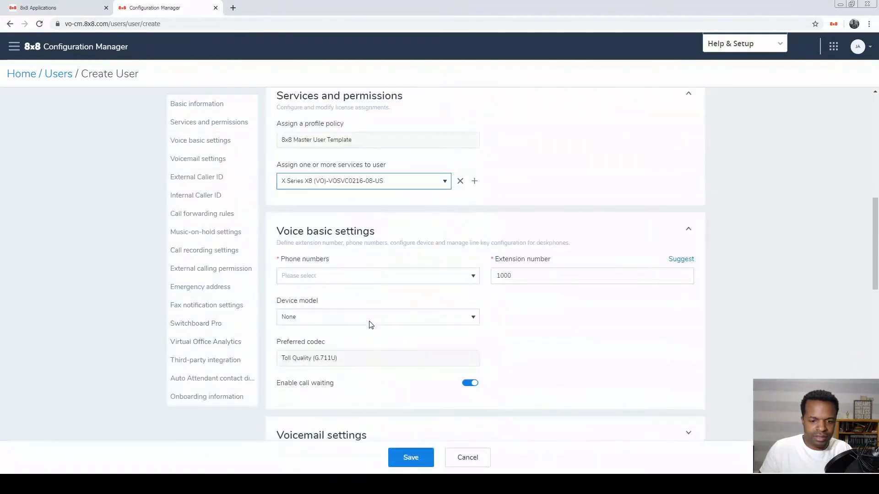
scroll(371, 325, down, 2)
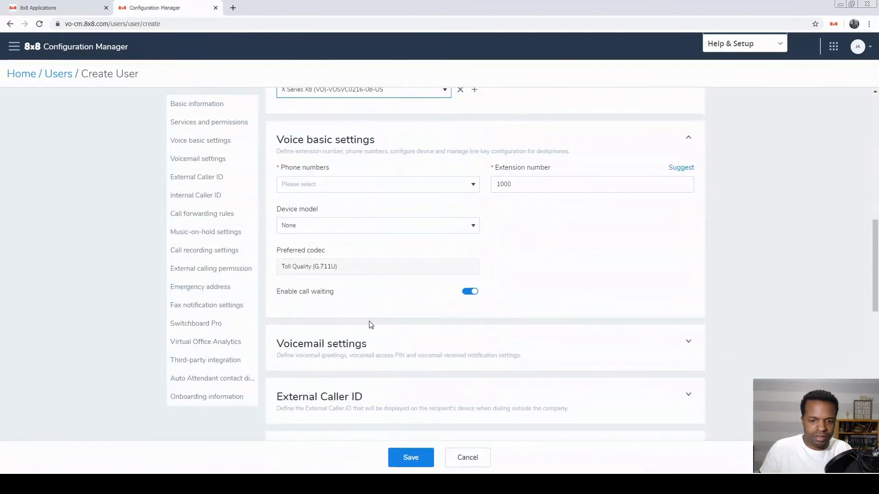
- Assign the phone number ending 1585 and replace extension 1000 with 1585
click(475, 191)
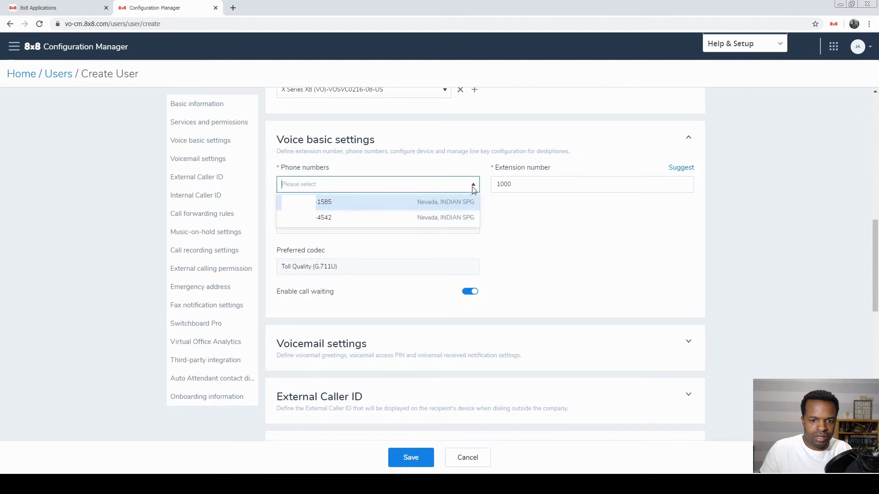
click(372, 202)
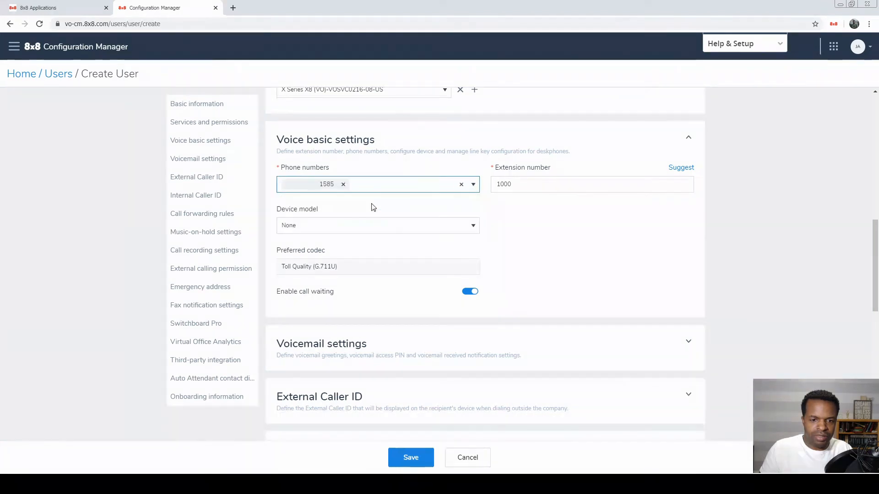
click(573, 186)
key(BackSpace)
key(BackSpace)
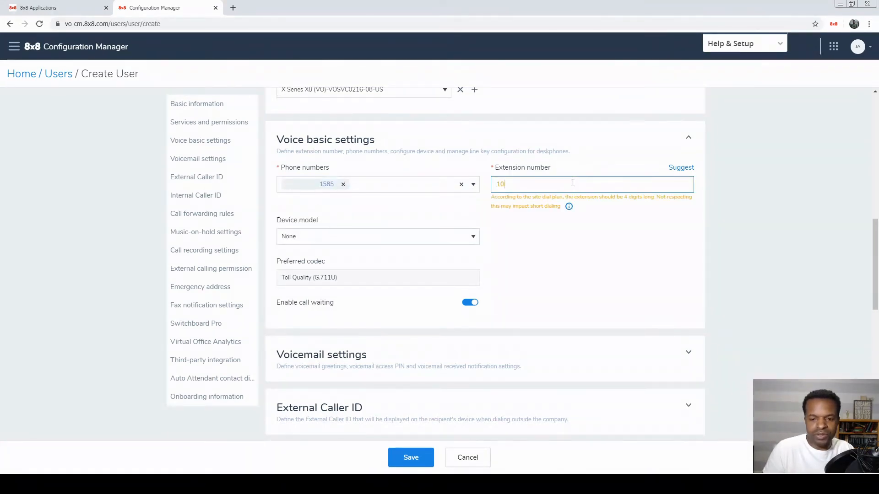
key(BackSpace)
text(1585)
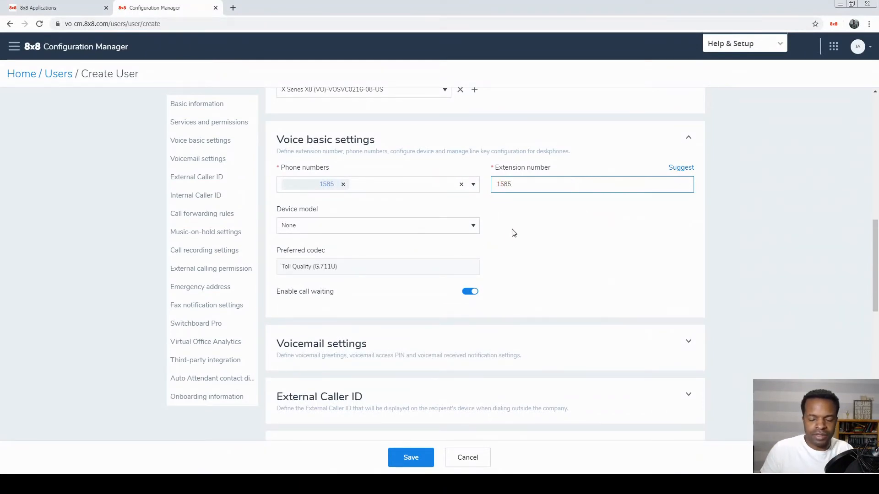
click(526, 232)
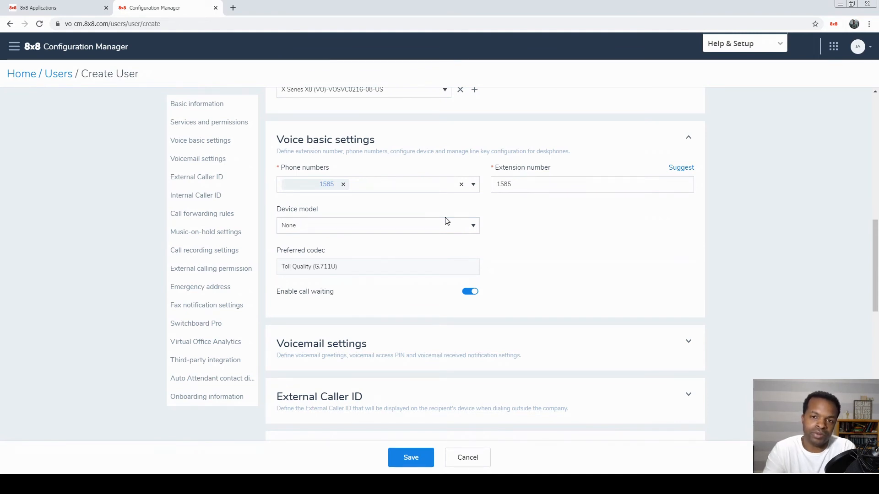
- Save the second user with the 1585 number and extension
scroll(395, 246, down, 2)
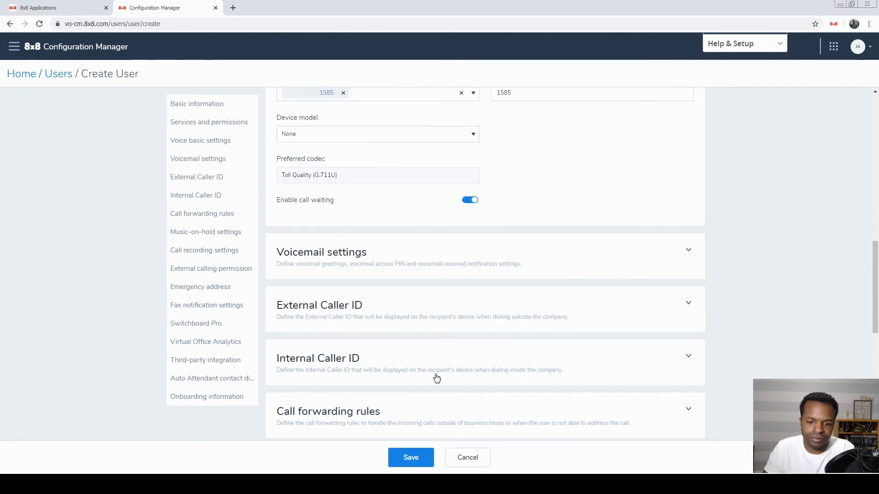
click(420, 459)
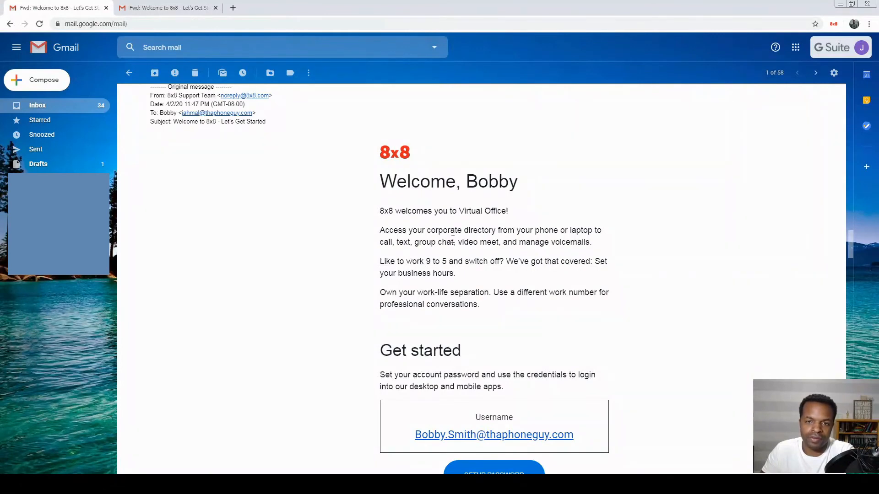
- Scroll the Welcome to 8x8 email to its activation code, Polycom VVX 401 model and extension 1010
scroll(474, 248, down, 3)
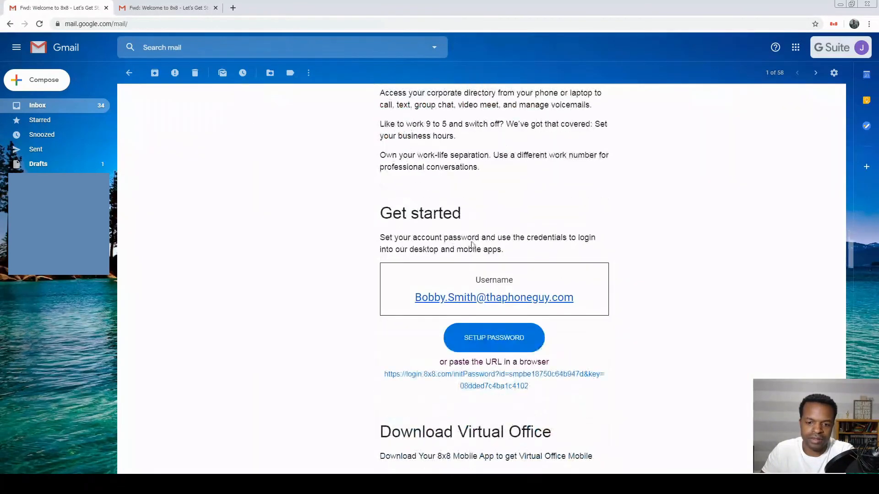
scroll(432, 300, down, 1)
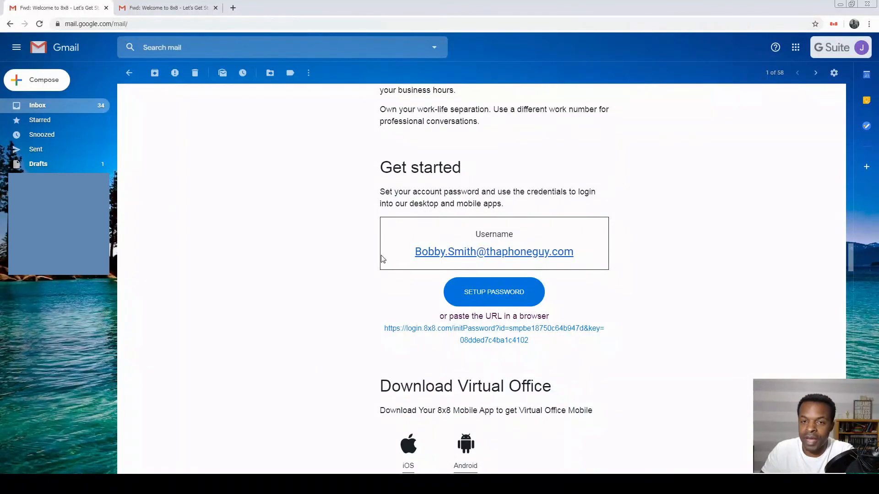
scroll(512, 285, down, 1)
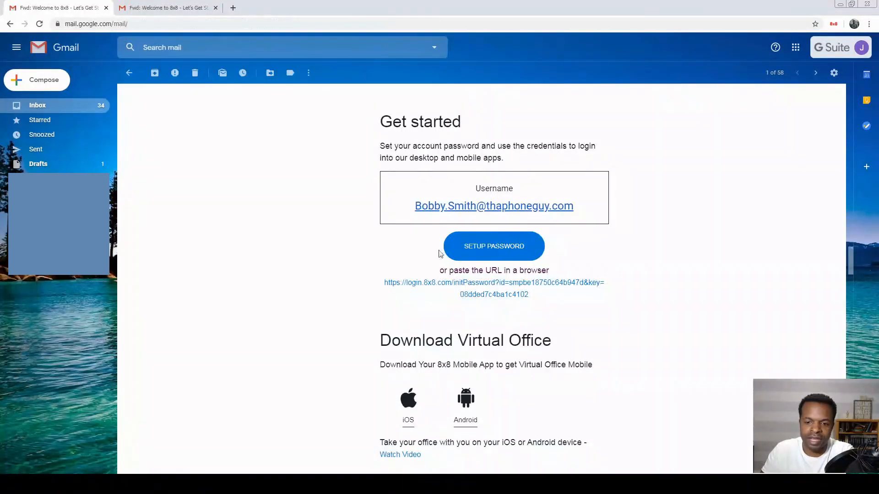
scroll(483, 263, down, 2)
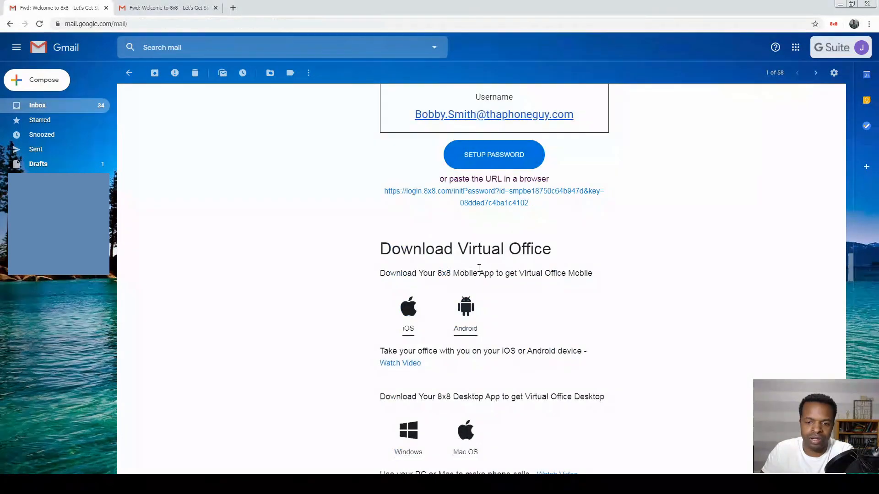
scroll(382, 257, down, 2)
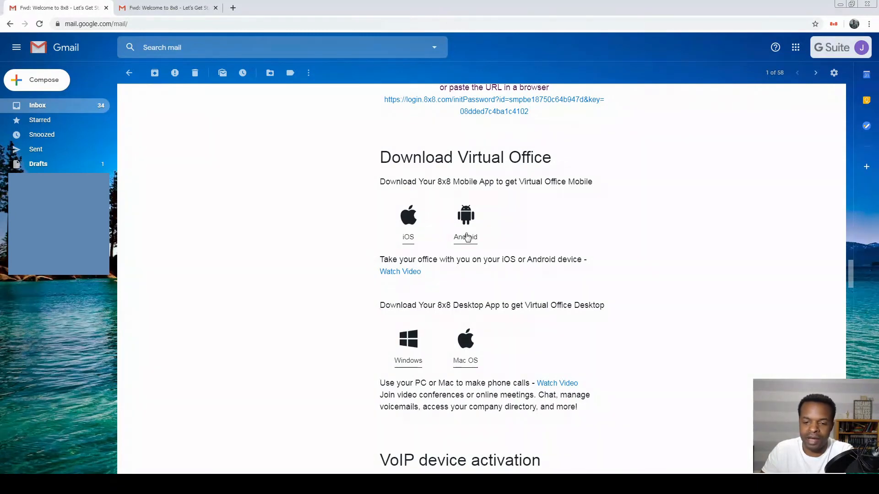
scroll(438, 279, down, 2)
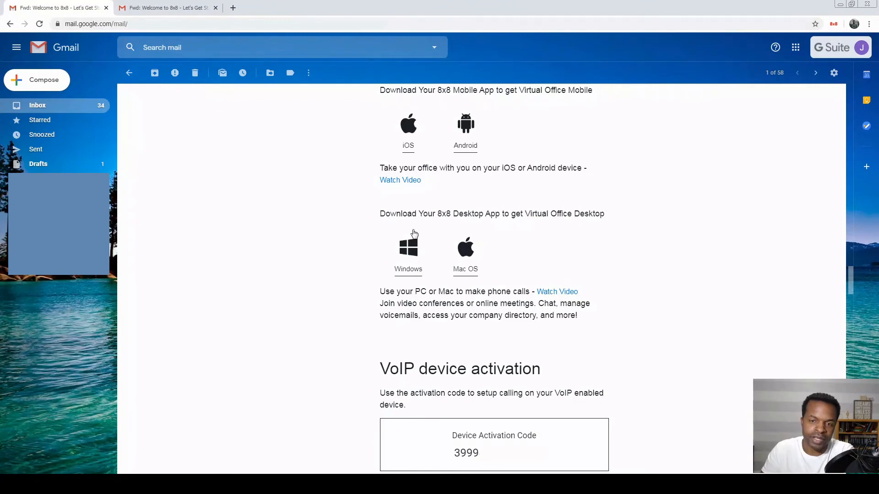
scroll(413, 242, down, 3)
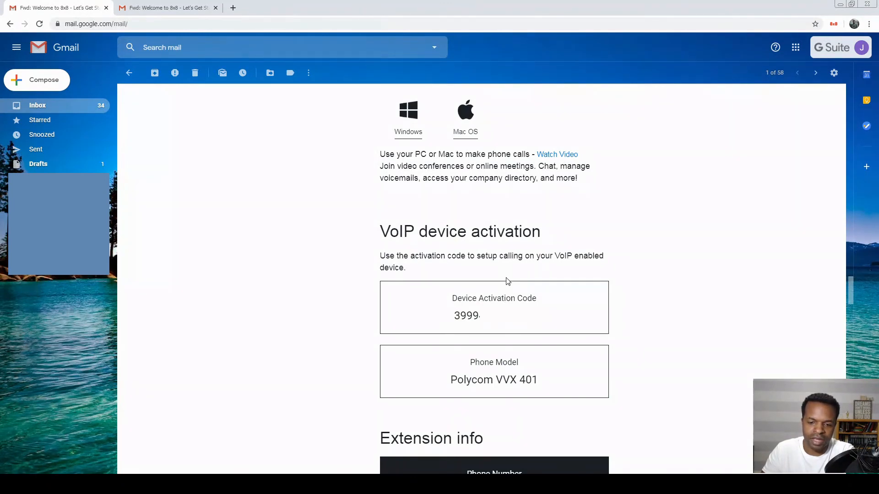
scroll(424, 286, down, 3)
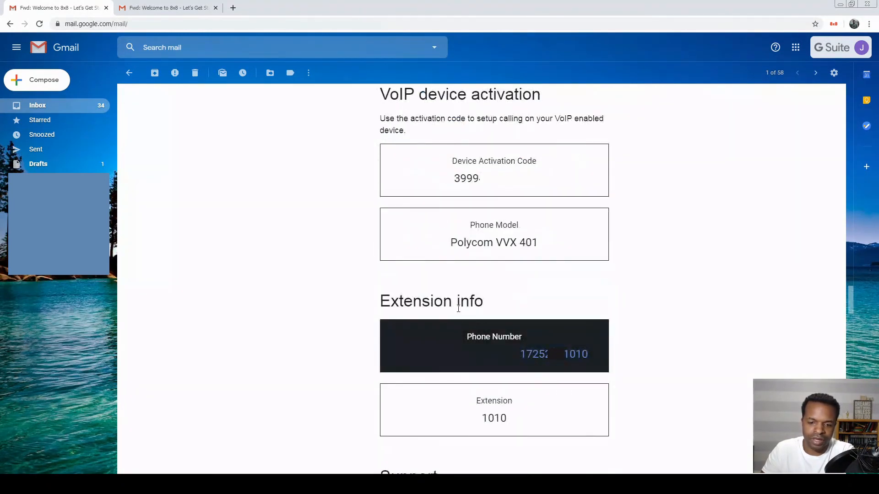
scroll(458, 308, down, 2)
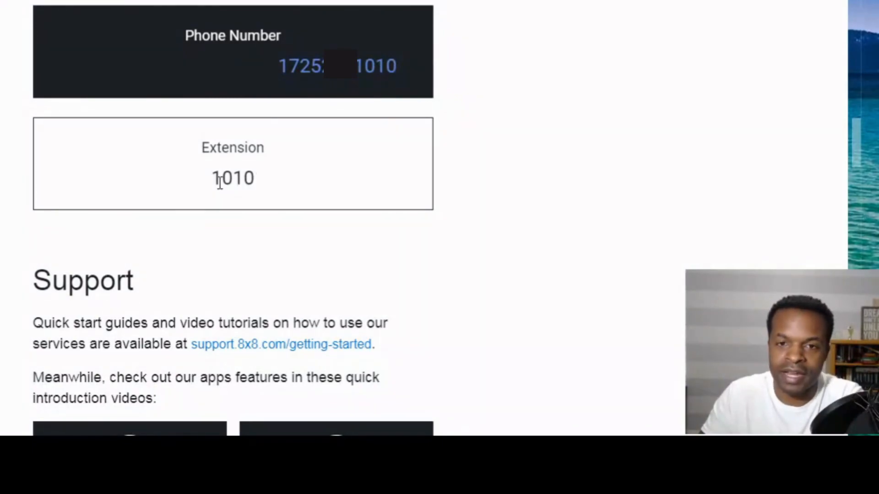
scroll(219, 185, down, 3)
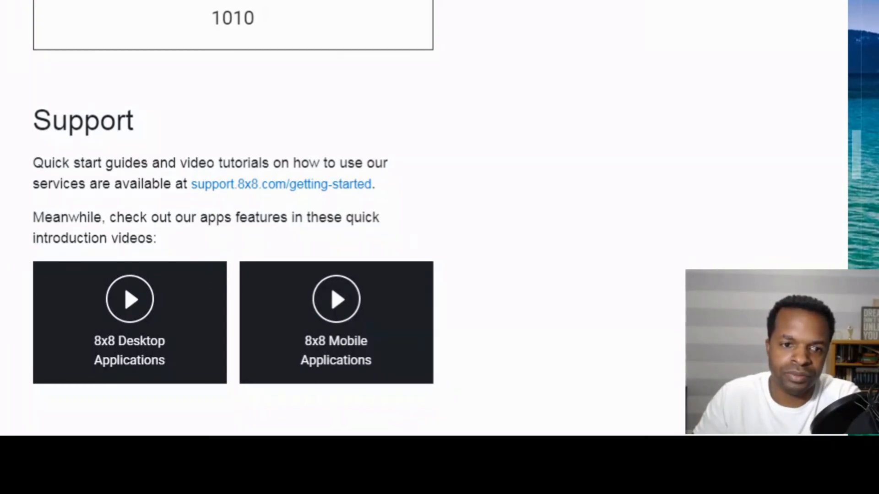
scroll(233, 217, up, 8)
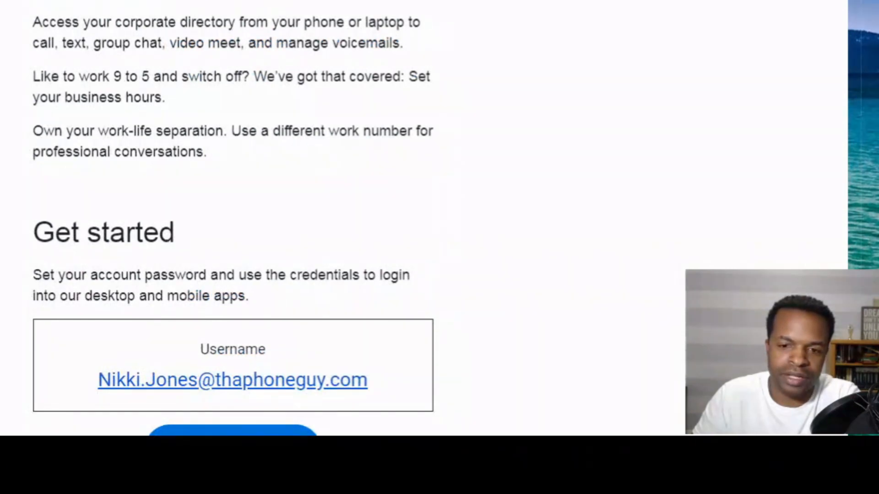
- Scroll the second welcome email to its Extension info: Virtual Office Softphone and extension 1585
scroll(257, 55, down, 4)
scroll(293, 110, down, 2)
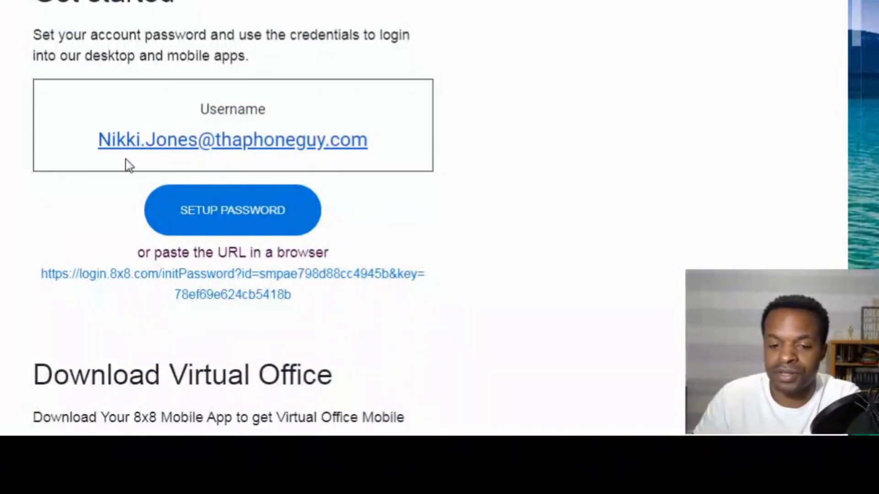
scroll(190, 212, down, 7)
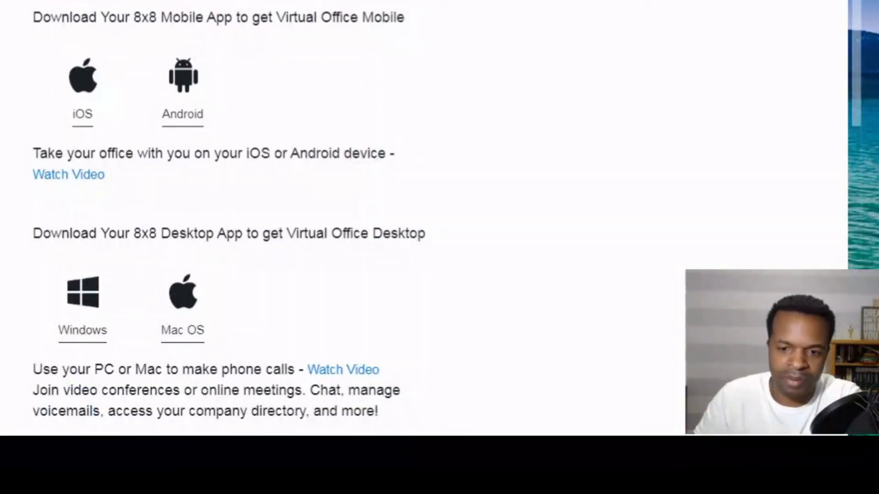
scroll(45, 14, down, 7)
scroll(48, 23, down, 5)
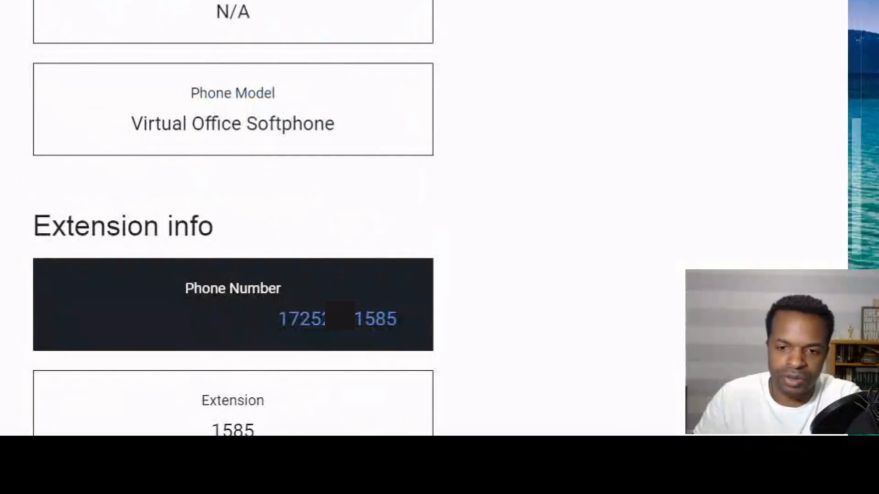